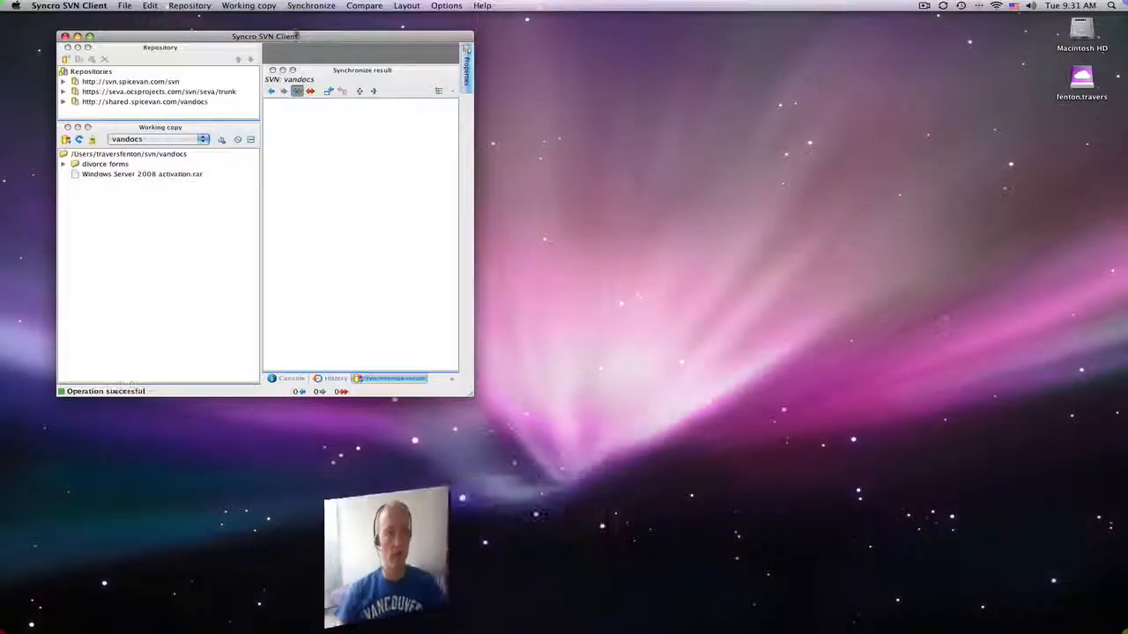
- Enlarge the client window and the repository pane
{"action": "left_click_drag", "start_coordinate": [314, 36], "coordinate": [551, 87]}
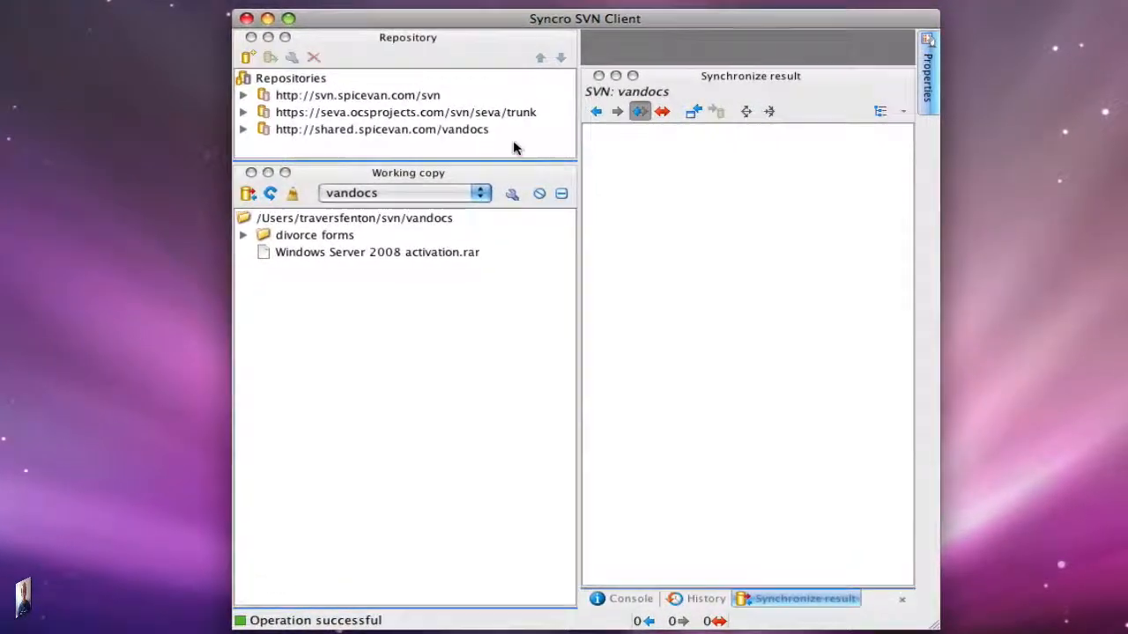
{"action": "left_click_drag", "start_coordinate": [515, 163], "coordinate": [509, 267]}
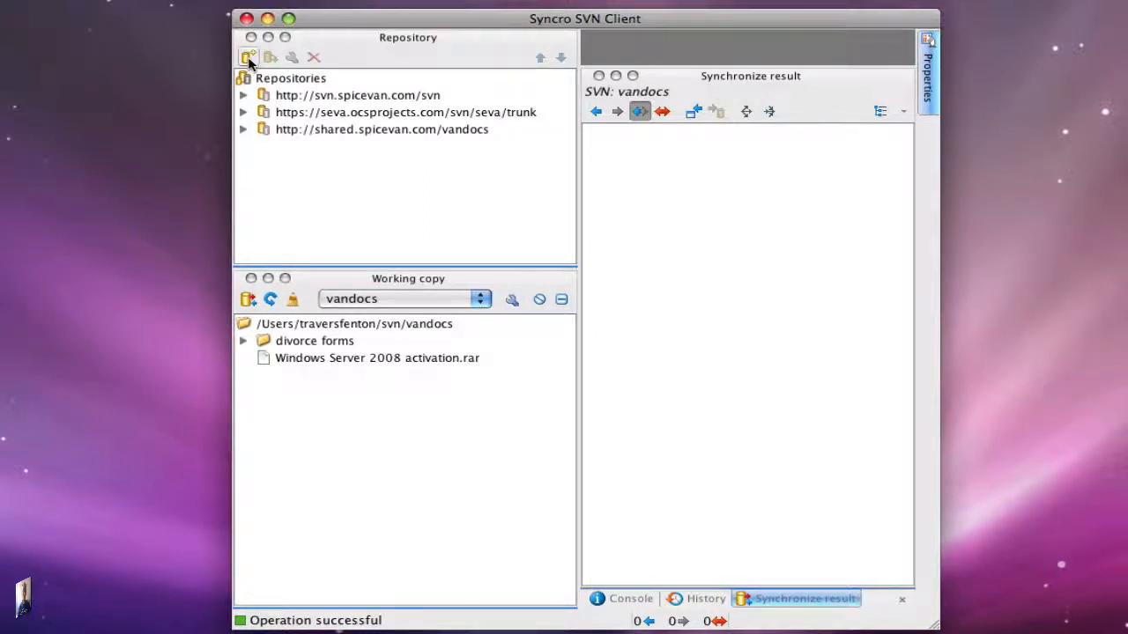
{"action": "left_click", "coordinate": [248, 58]}
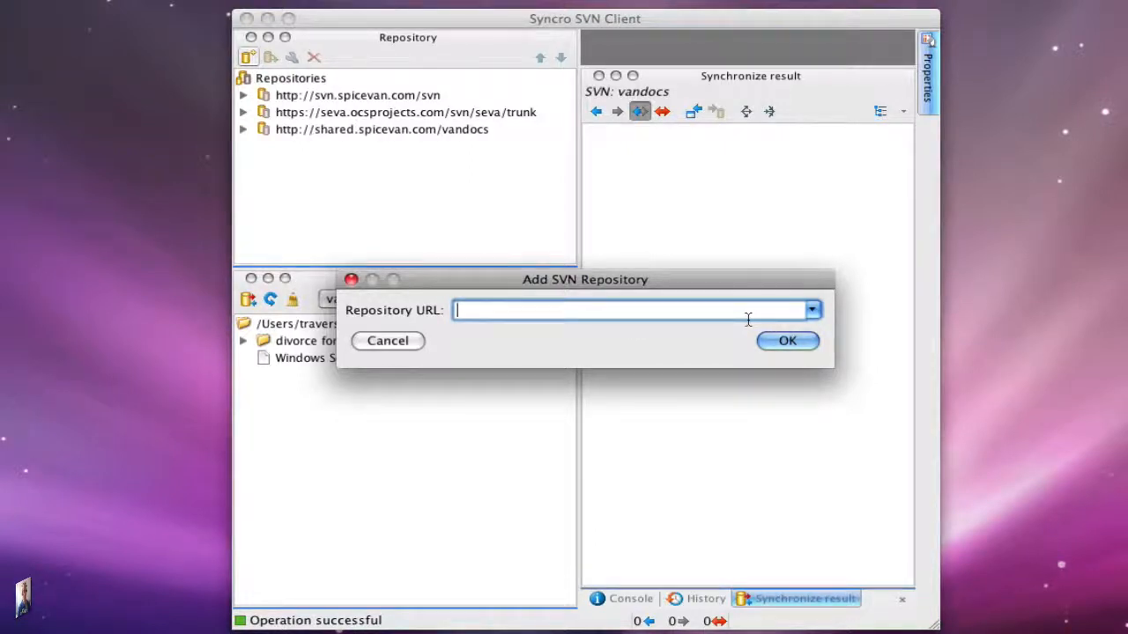
{"action": "left_click", "coordinate": [411, 340]}
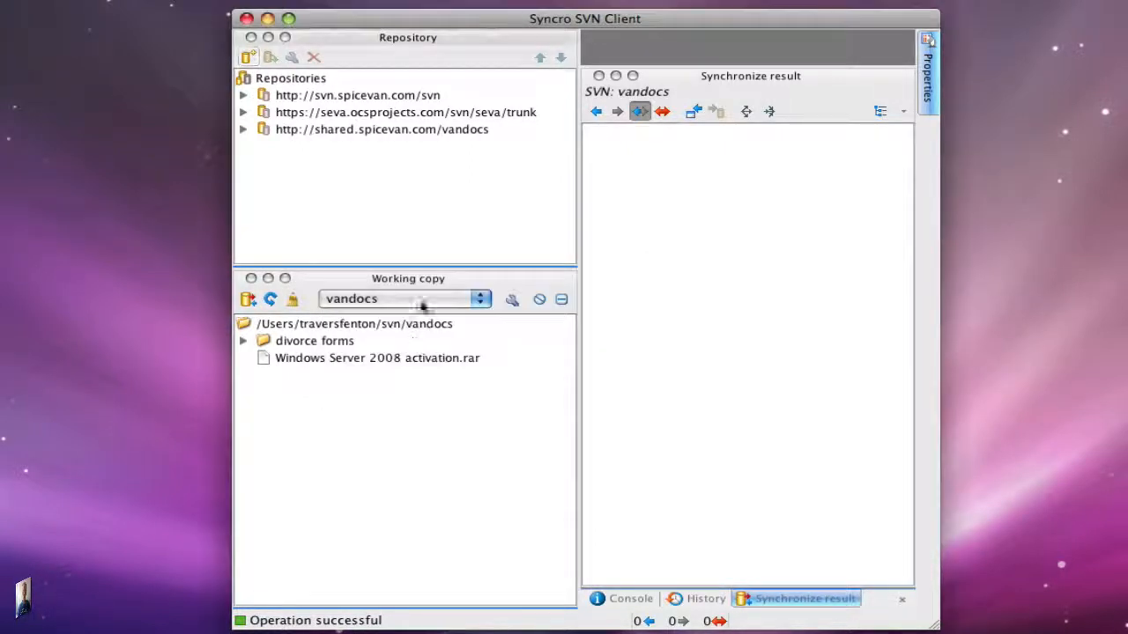
- Select the seva trunk repository location and capture a screenshot of the repository list
{"action": "left_click", "coordinate": [394, 114]}
{"action": "right_click", "coordinate": [382, 115]}
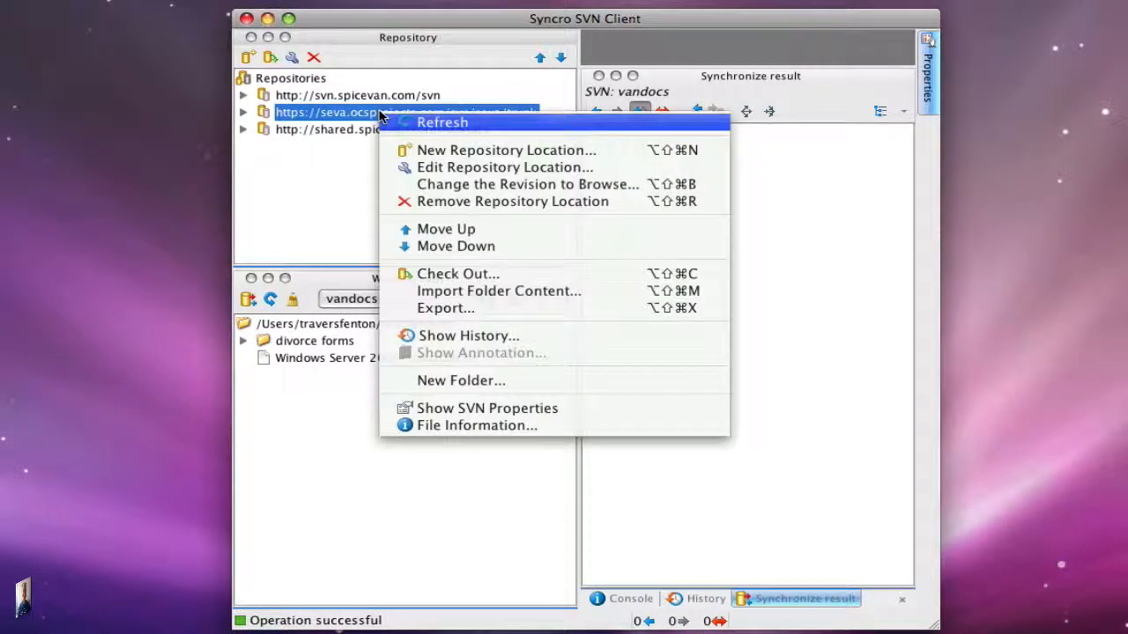
{"action": "left_click", "coordinate": [361, 113]}
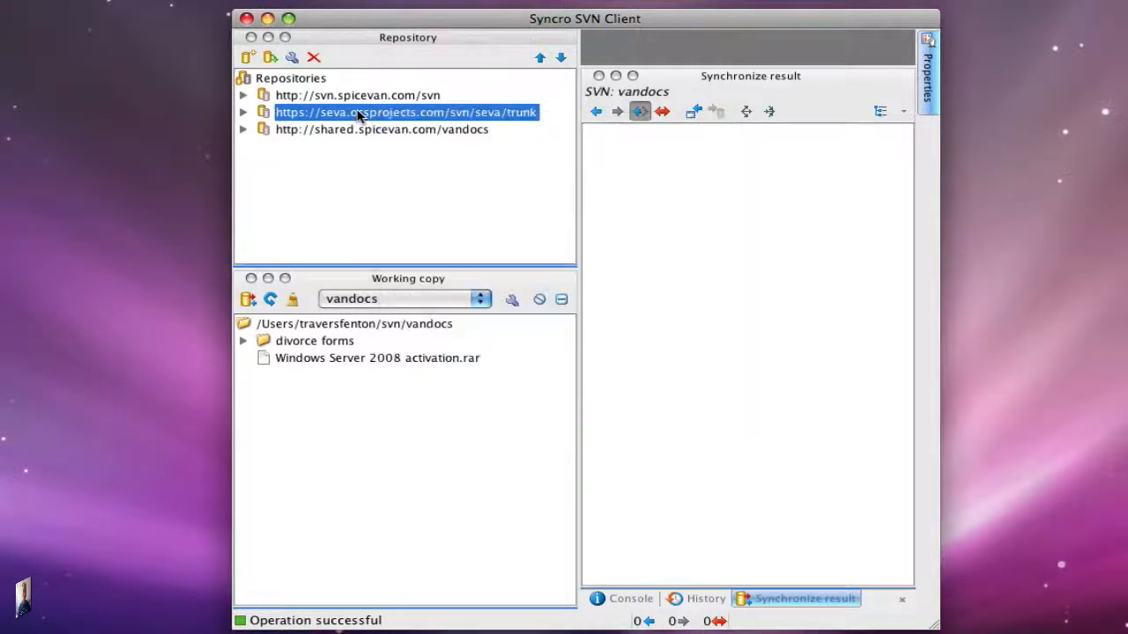
{"action": "key", "text": "super+shift+4"}
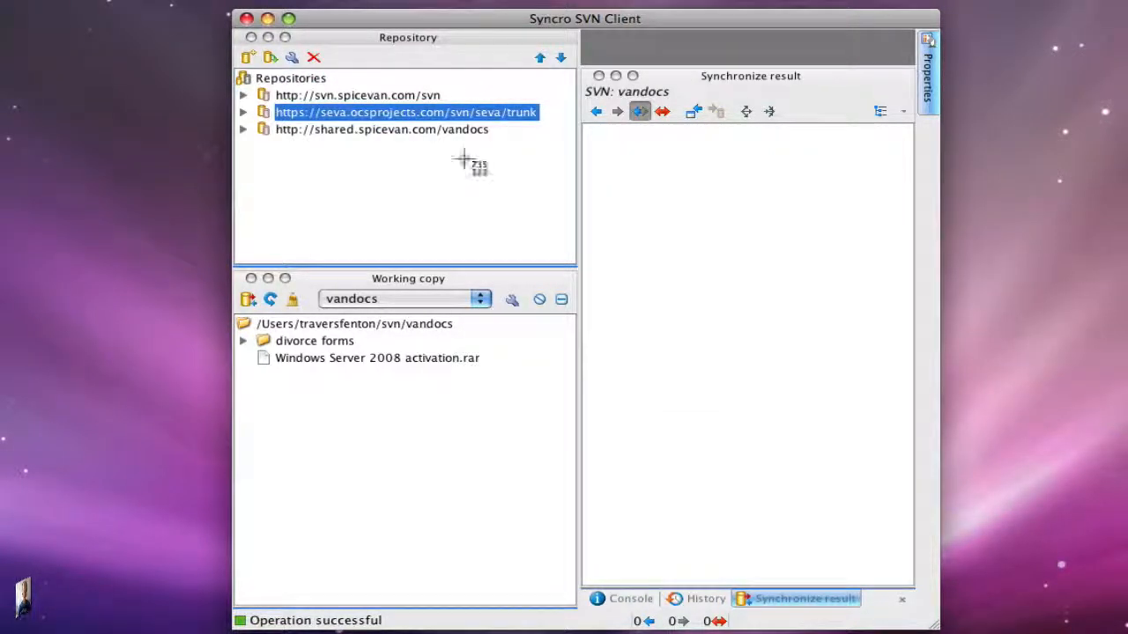
{"action": "left_click_drag", "start_coordinate": [551, 132], "coordinate": [235, 65]}
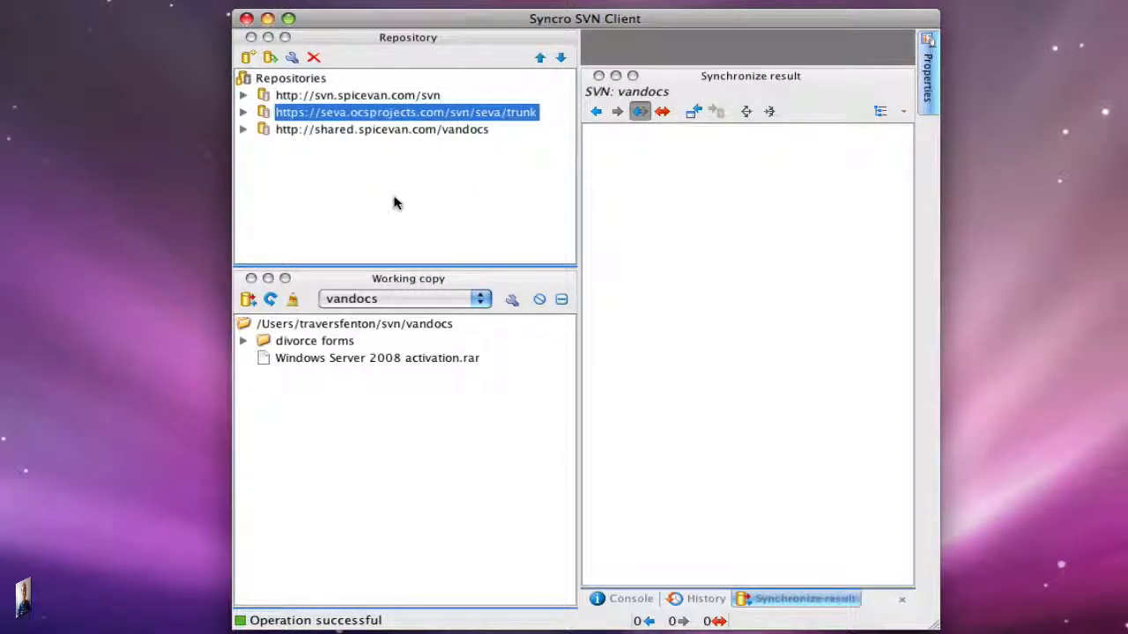
{"action": "right_click", "coordinate": [322, 121]}
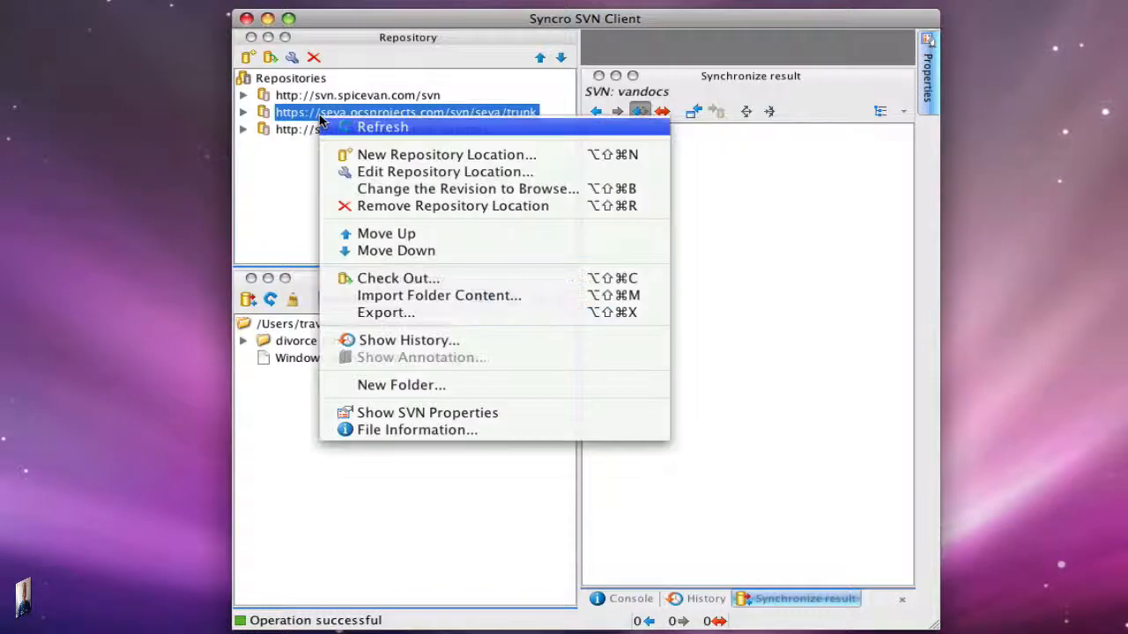
{"action": "left_click", "coordinate": [411, 210]}
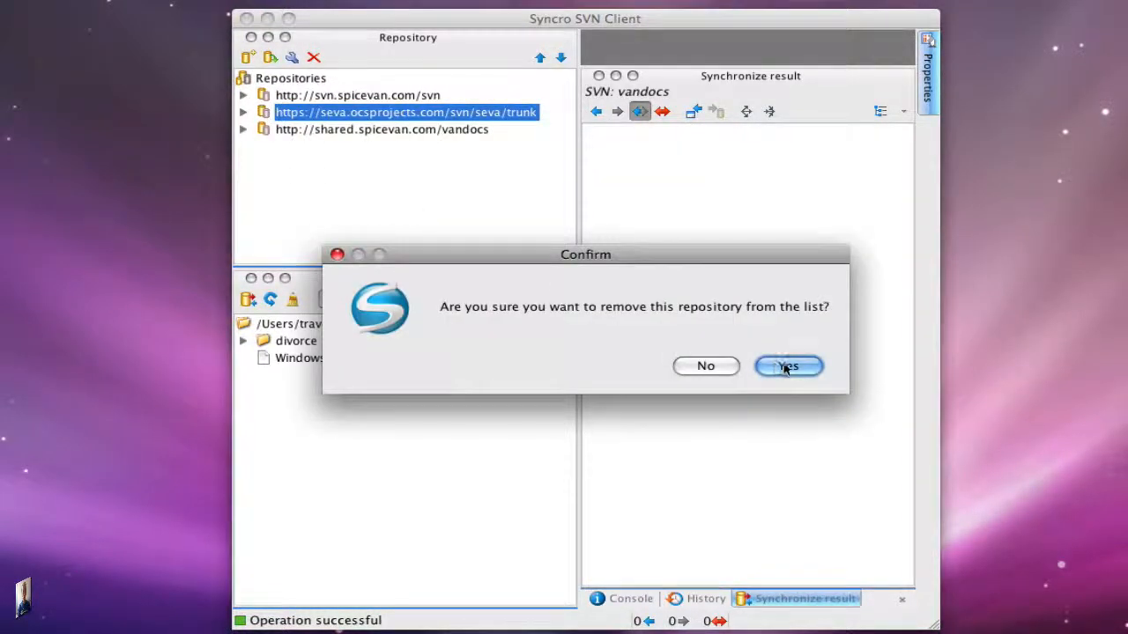
{"action": "left_click", "coordinate": [788, 366]}
- Open the new repository location dialog and show the captured screenshot in Preview beneath it
{"action": "left_click", "coordinate": [249, 58]}
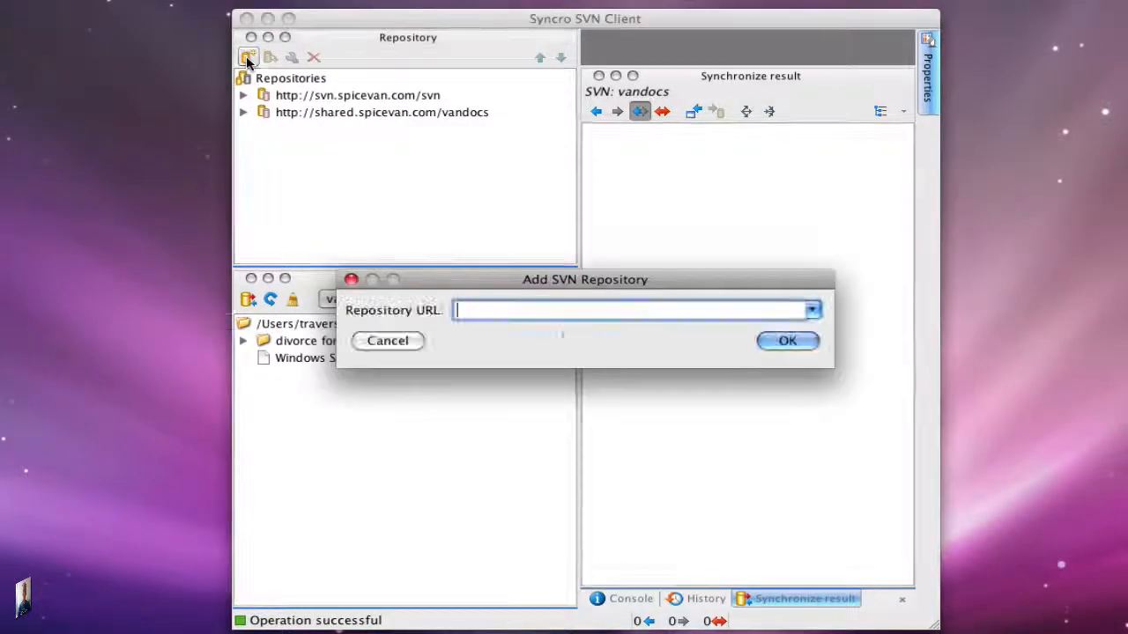
{"action": "key", "text": "super+Tab"}
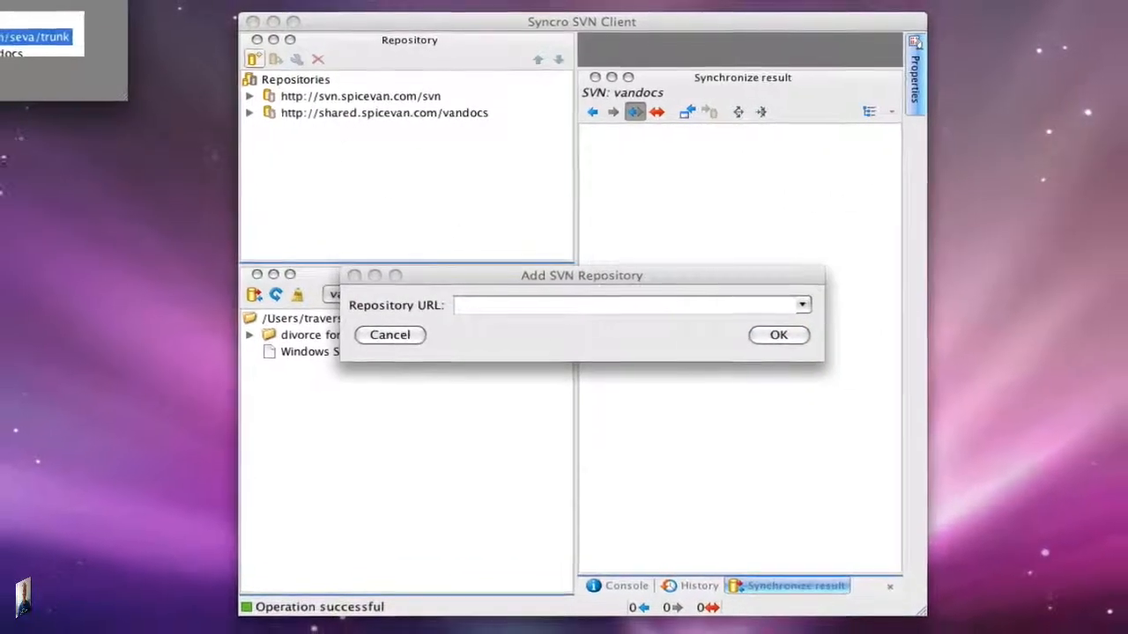
{"action": "left_click_drag", "start_coordinate": [52, 2], "coordinate": [708, 415]}
{"action": "left_click", "coordinate": [571, 291]}
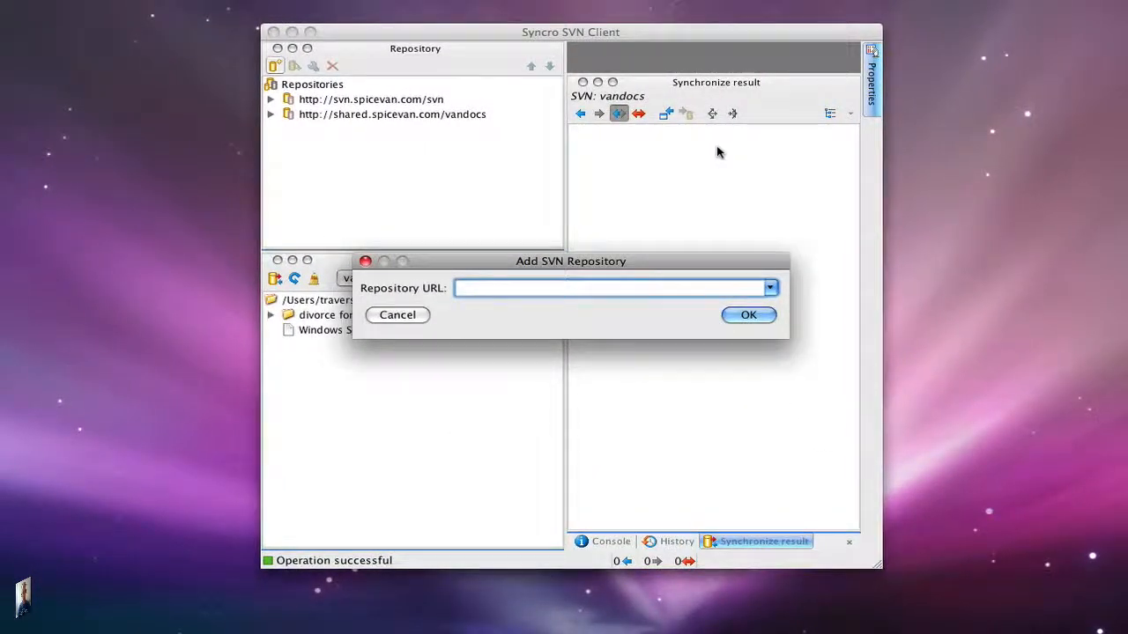
{"action": "key", "text": "super+Tab"}
{"action": "left_click_drag", "start_coordinate": [612, 392], "coordinate": [608, 500]}
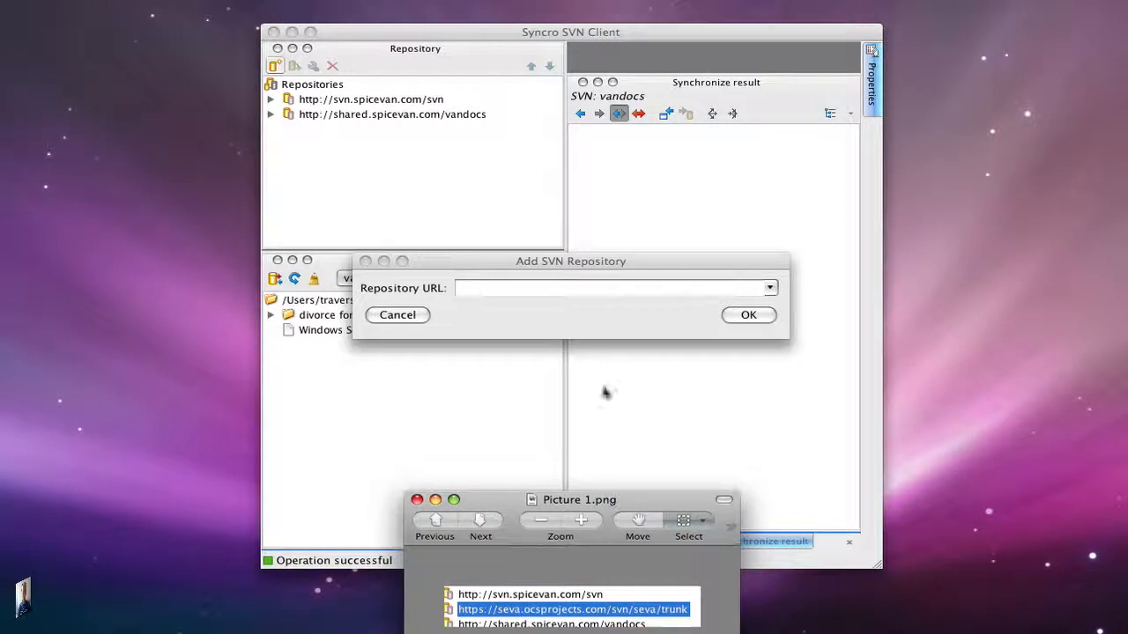
{"action": "left_click", "coordinate": [560, 289]}
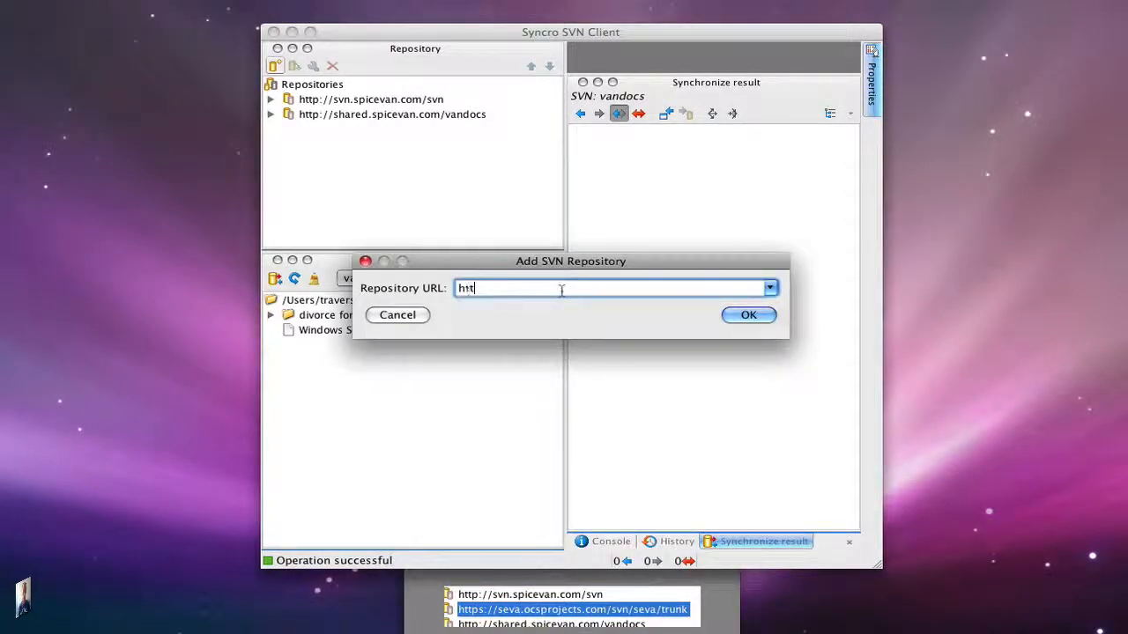
{"action": "type", "text": "pro"}
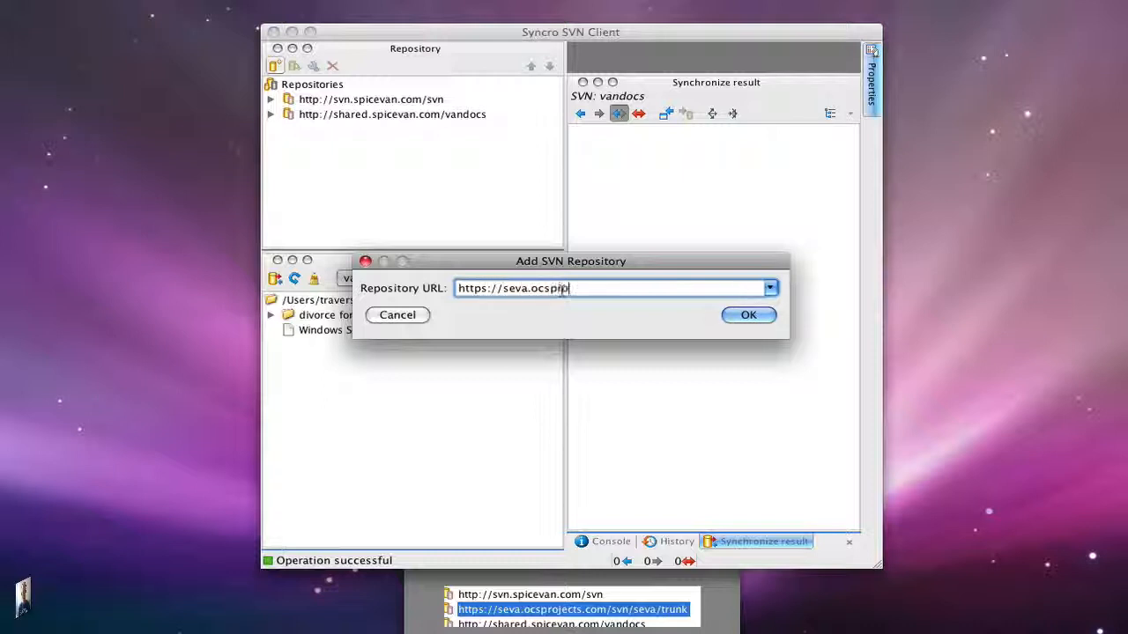
{"action": "type", "text": "jects.com/svn/seva/"}
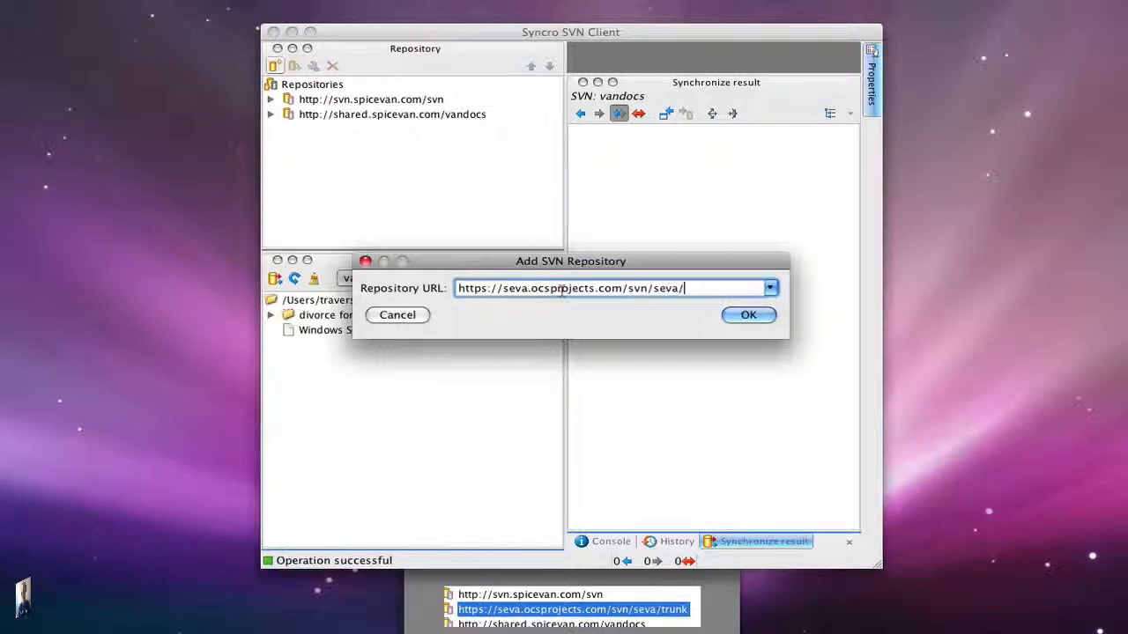
{"action": "type", "text": "trunk"}
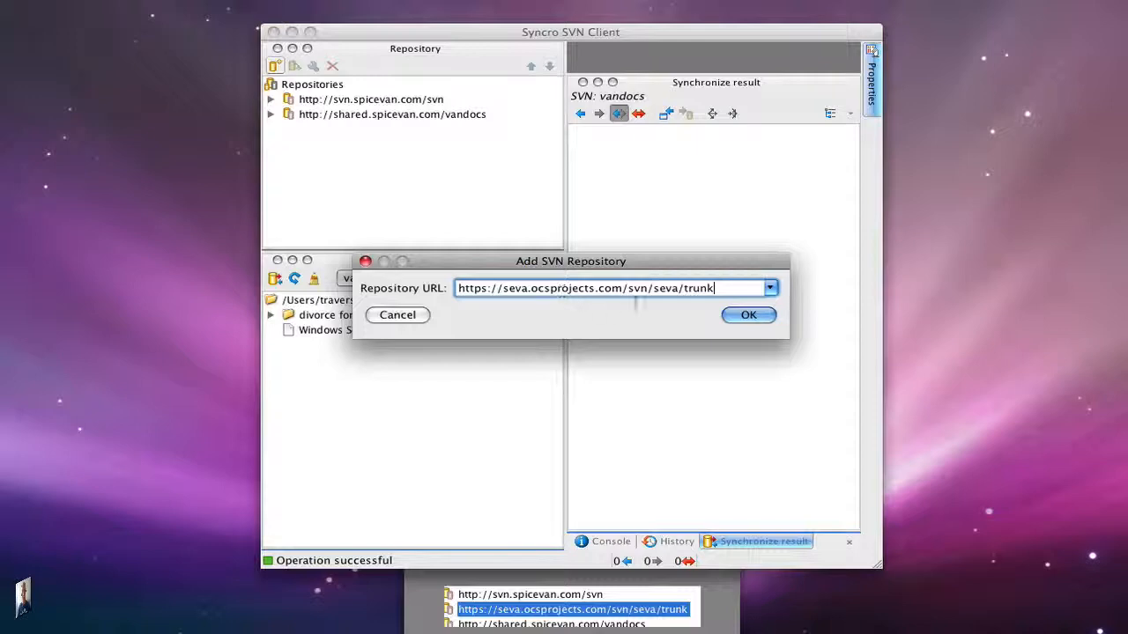
{"action": "key", "text": "Return"}
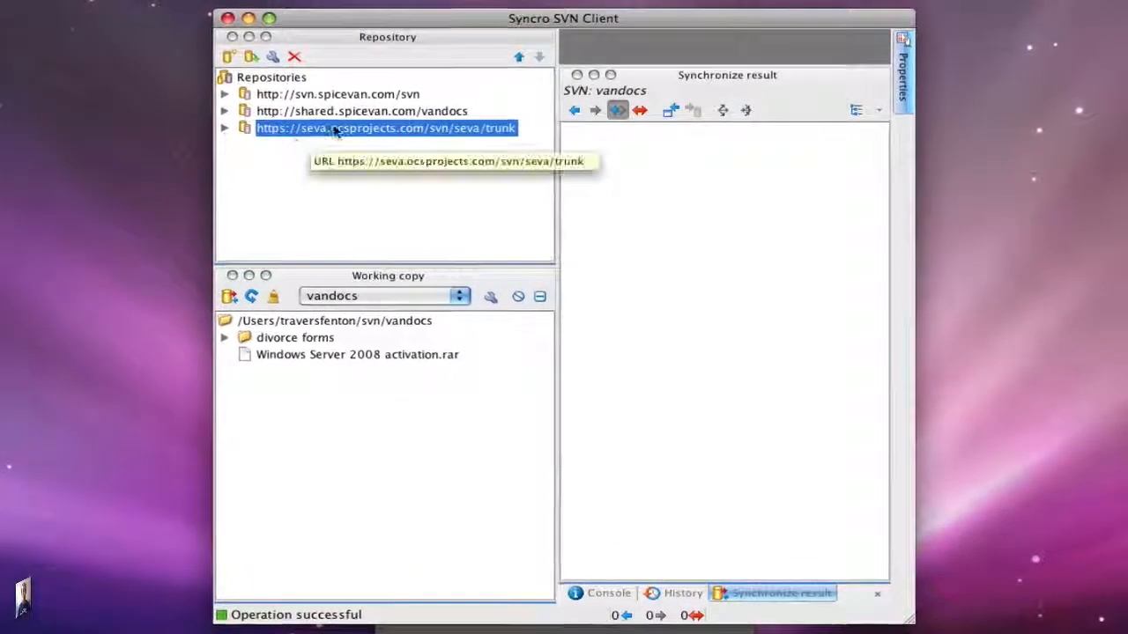
- Expand the seva trunk repository and start checking out its strategy folder, browsing for a target folder
{"action": "left_click", "coordinate": [224, 127]}
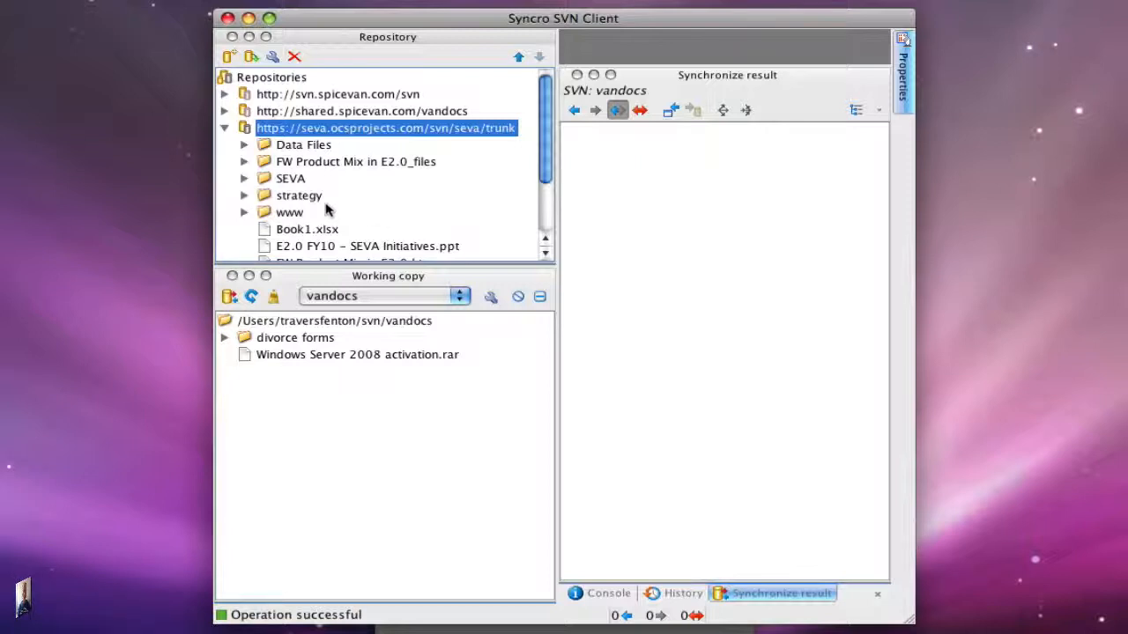
{"action": "right_click", "coordinate": [291, 199]}
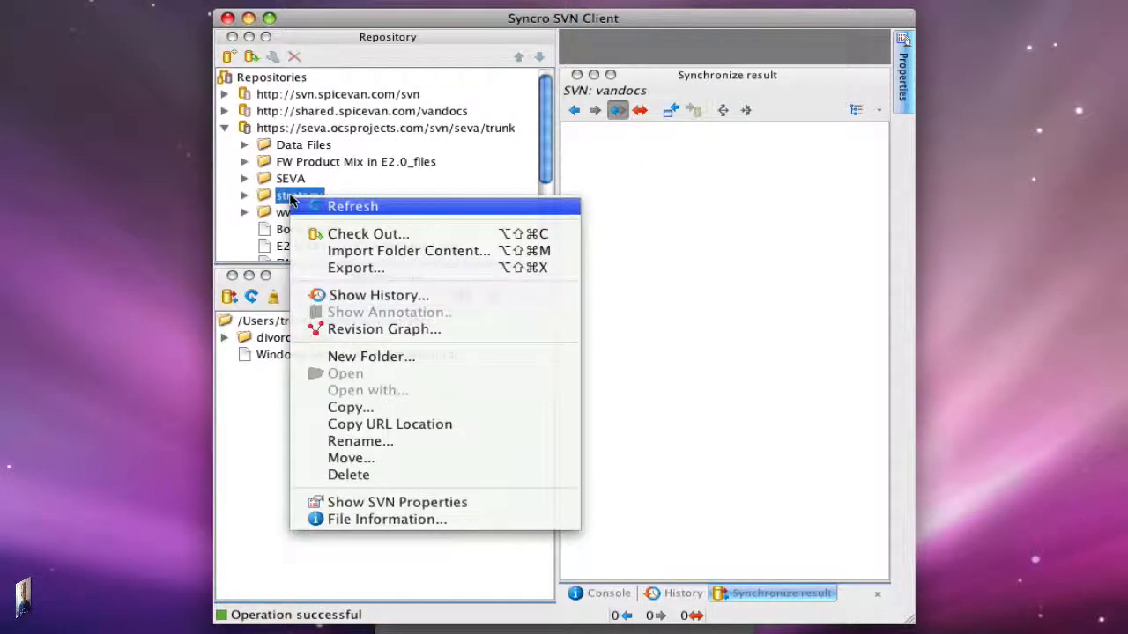
{"action": "left_click", "coordinate": [385, 235]}
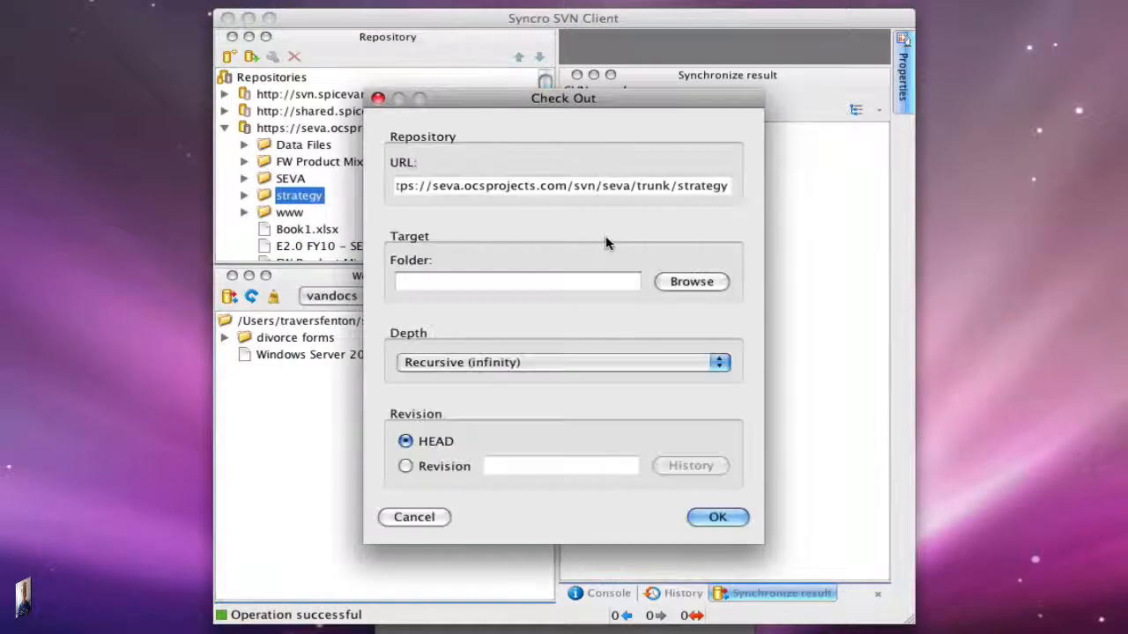
{"action": "left_click", "coordinate": [696, 283]}
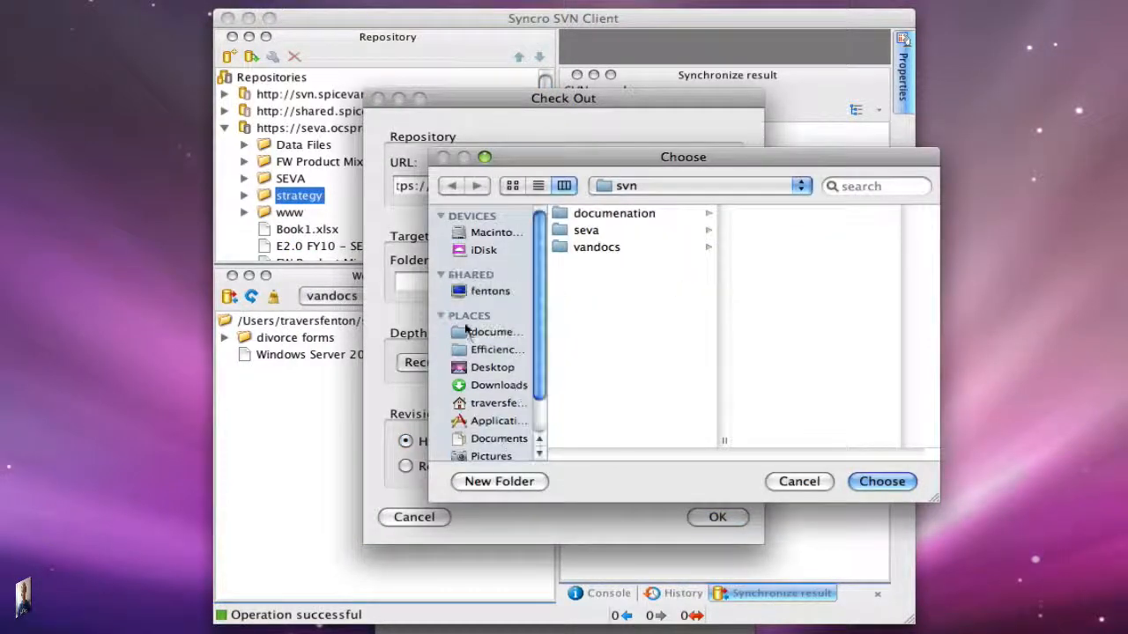
- Create a new folder named strategy inside the svn folder
{"action": "left_click", "coordinate": [498, 482]}
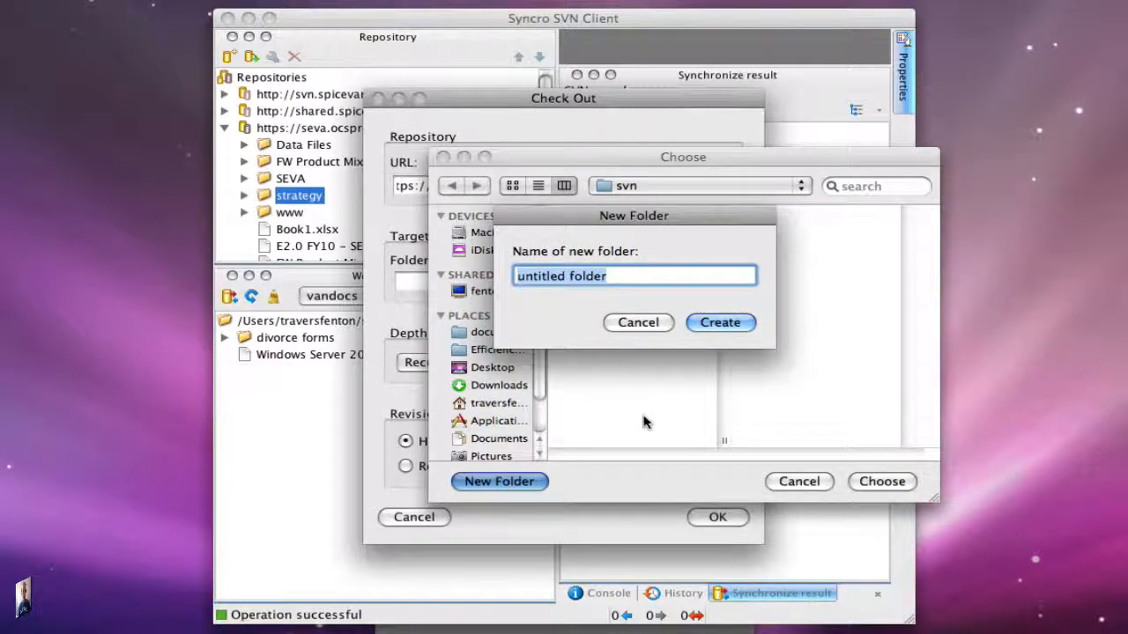
{"action": "type", "text": "strategy"}
{"action": "key", "text": "Return"}
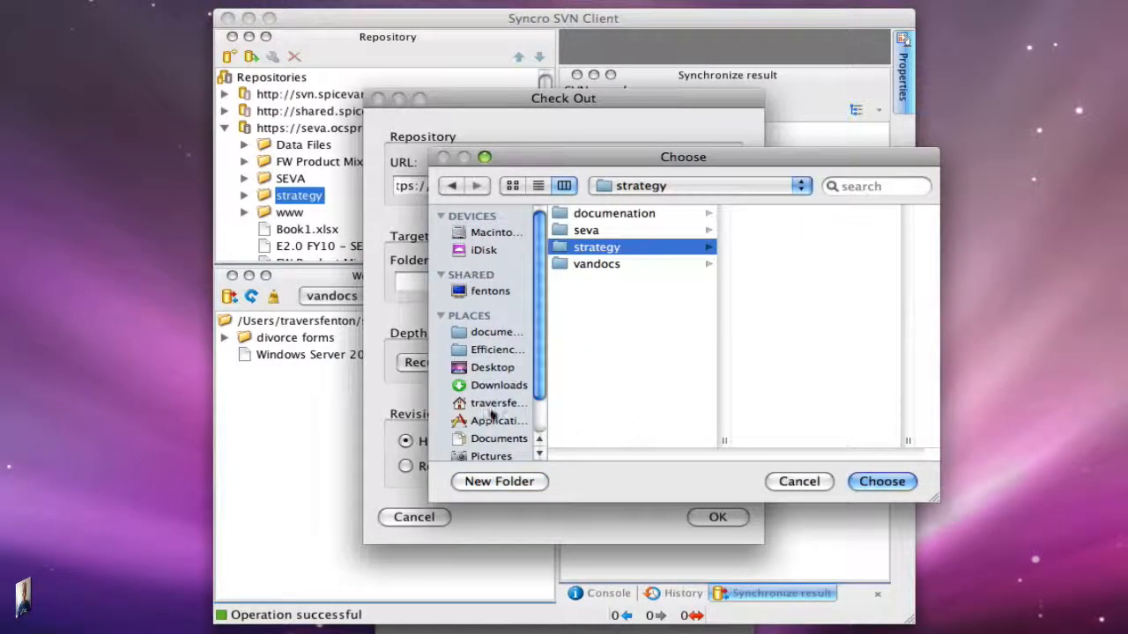
- Create a folder named strategy on the Desktop and check out into it
{"action": "left_click", "coordinate": [500, 375]}
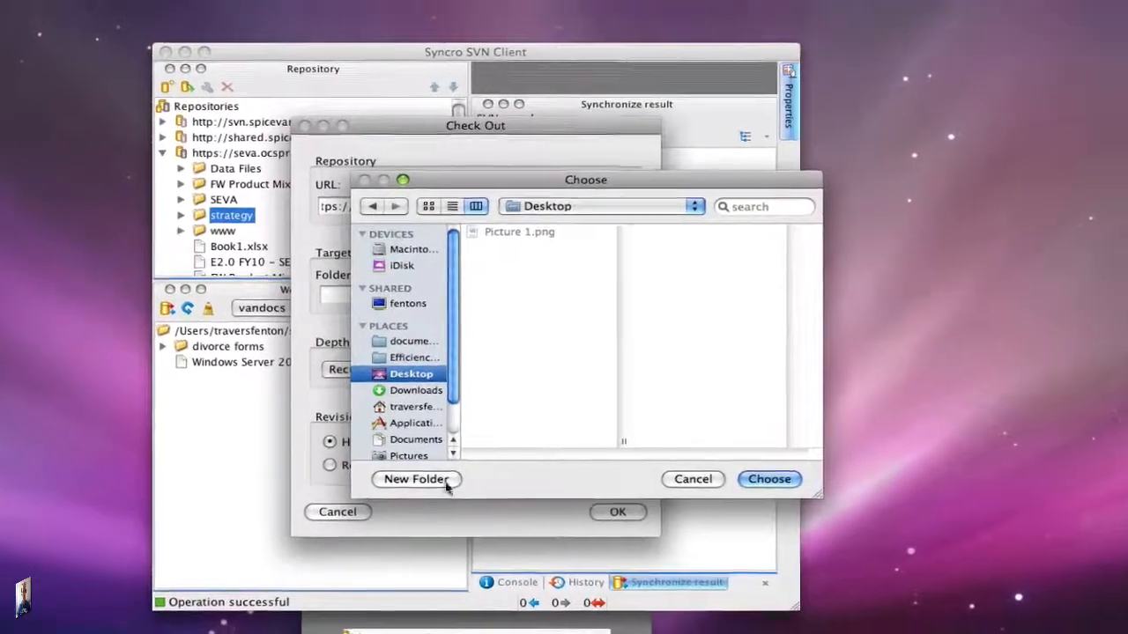
{"action": "left_click", "coordinate": [482, 481]}
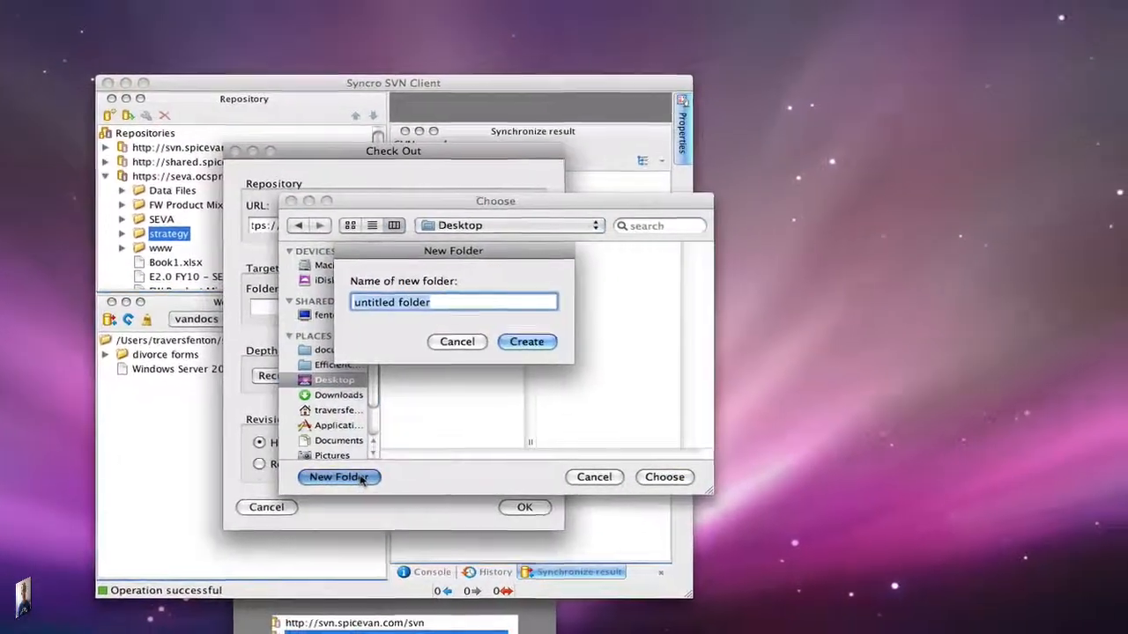
{"action": "type", "text": "strategy"}
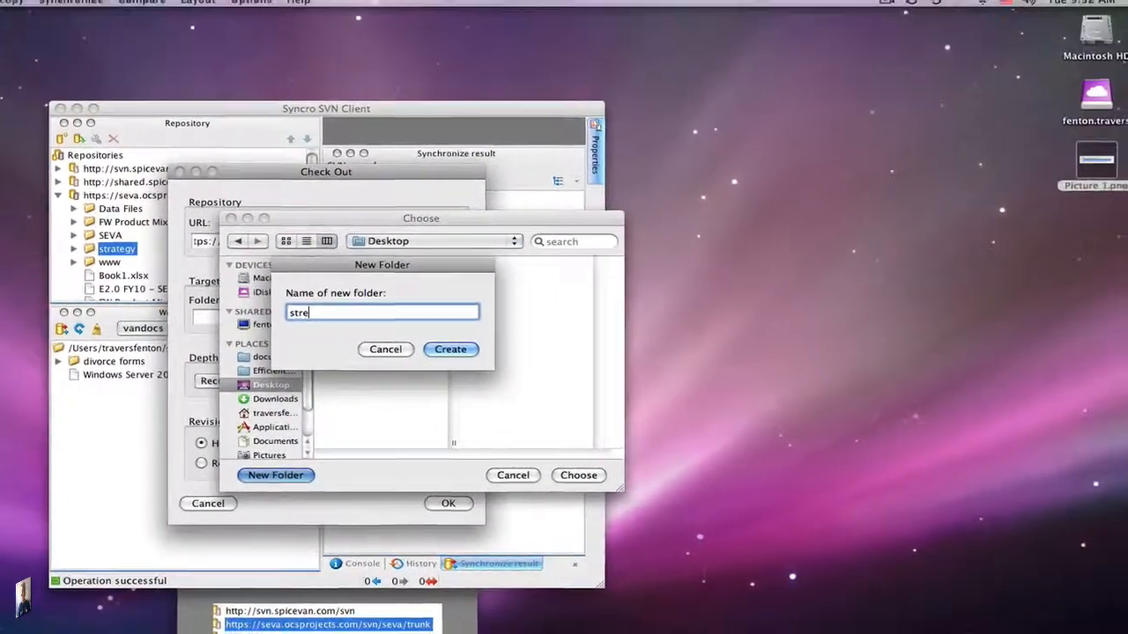
{"action": "key", "text": "Return"}
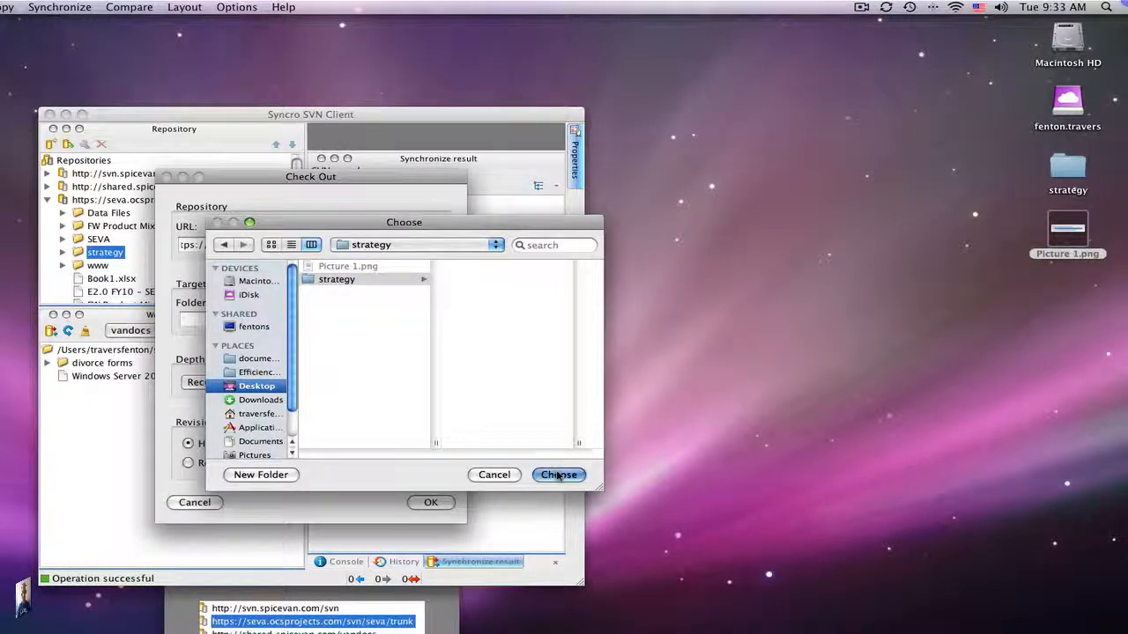
{"action": "left_click", "coordinate": [559, 475]}
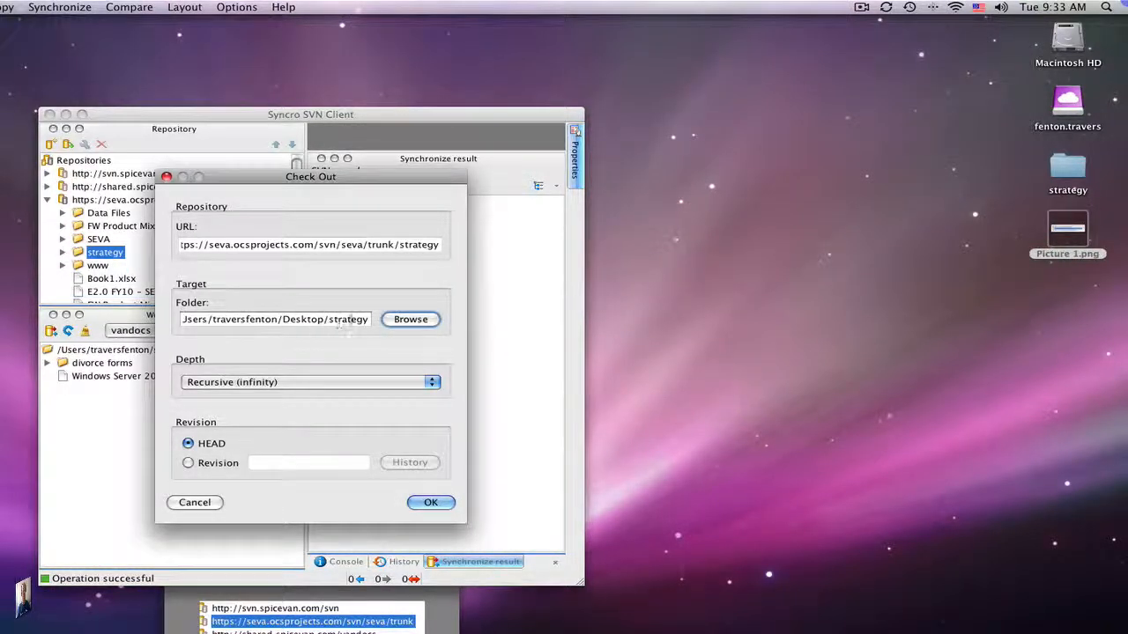
{"action": "left_click", "coordinate": [430, 502]}
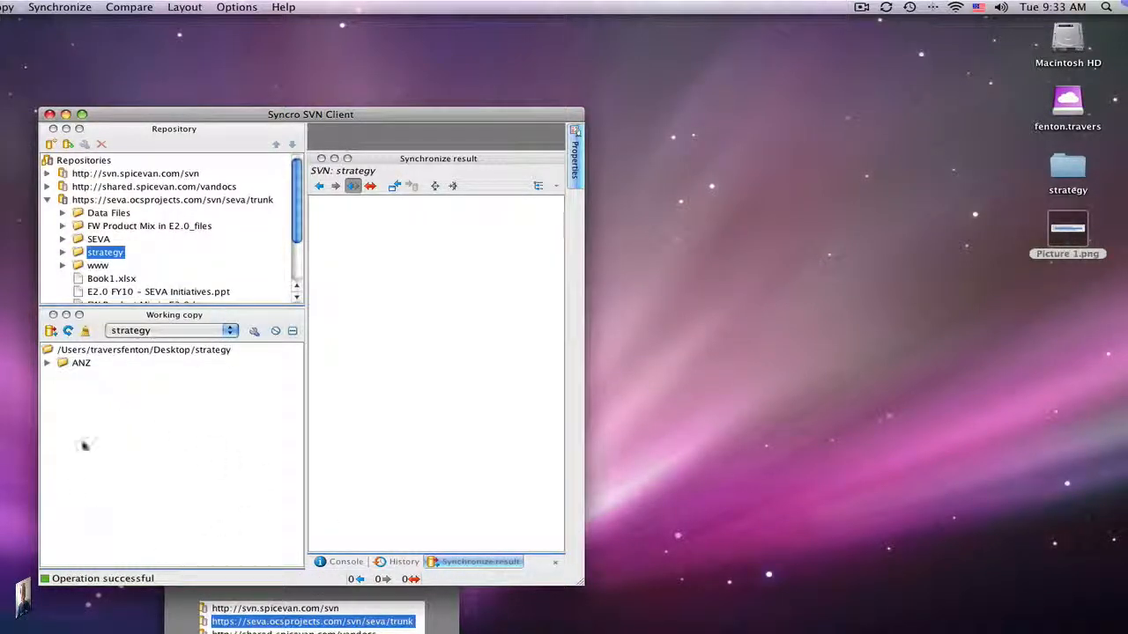
- Open the Desktop strategy folder, browse its ANZ folder, and move Picture 1.png into it
{"action": "double_click", "coordinate": [1067, 172]}
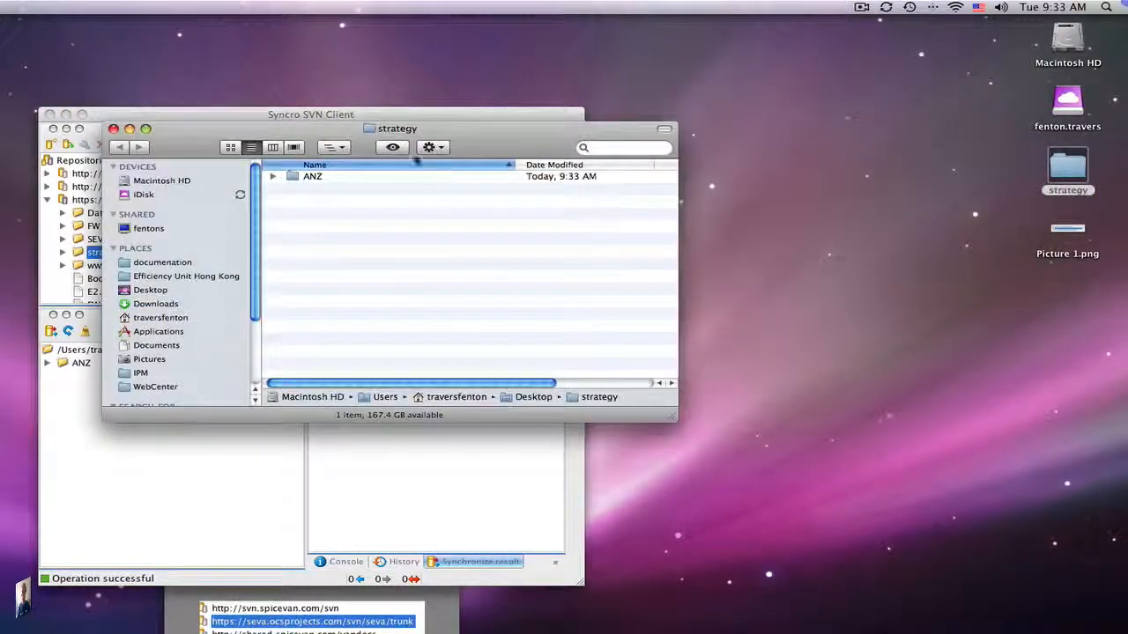
{"action": "left_click_drag", "start_coordinate": [352, 123], "coordinate": [707, 403]}
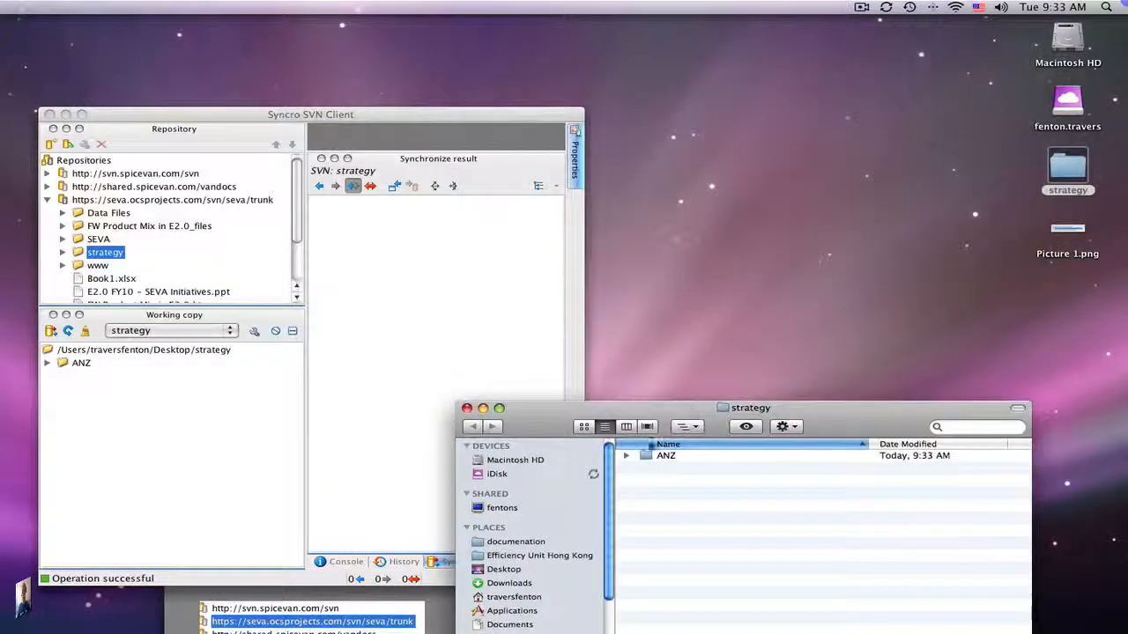
{"action": "left_click", "coordinate": [627, 455]}
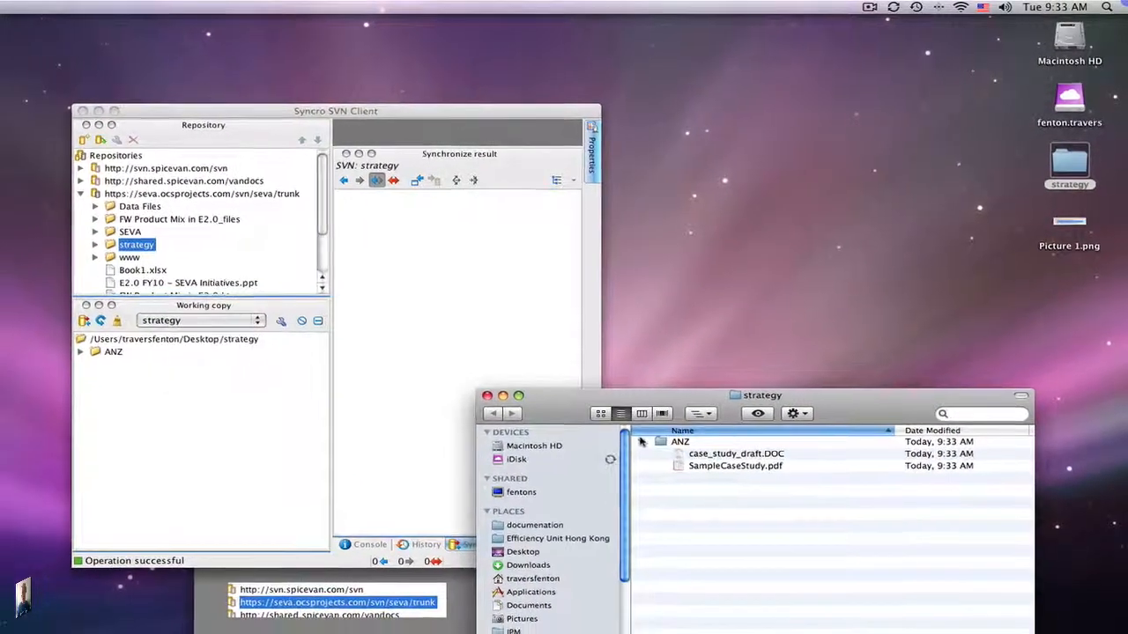
{"action": "left_click", "coordinate": [626, 456]}
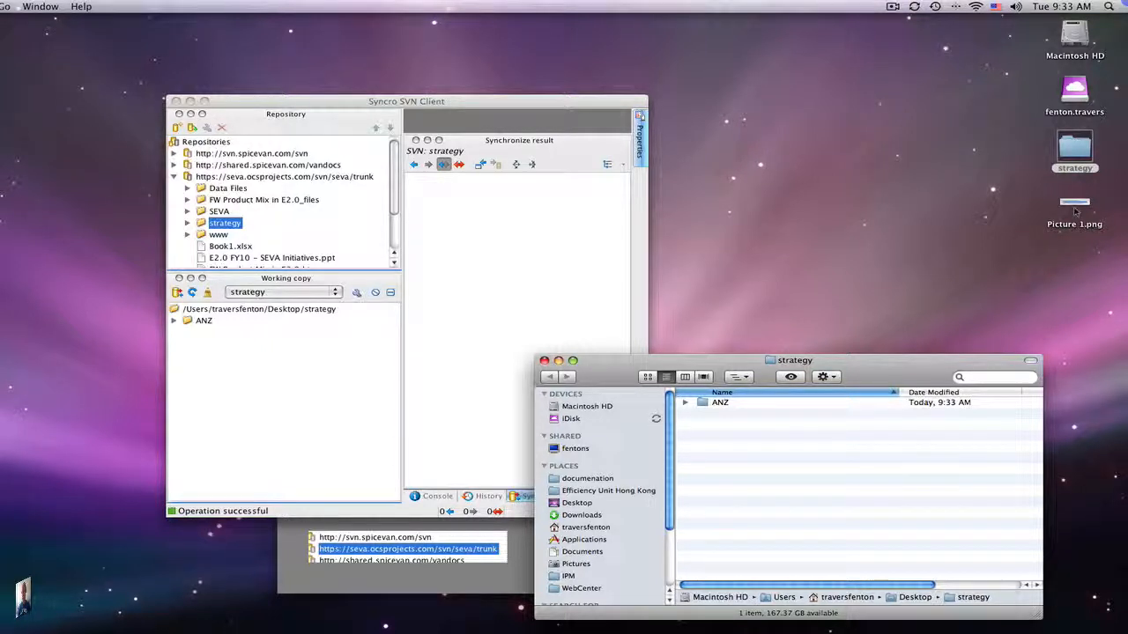
{"action": "left_click_drag", "start_coordinate": [1075, 208], "coordinate": [1070, 154]}
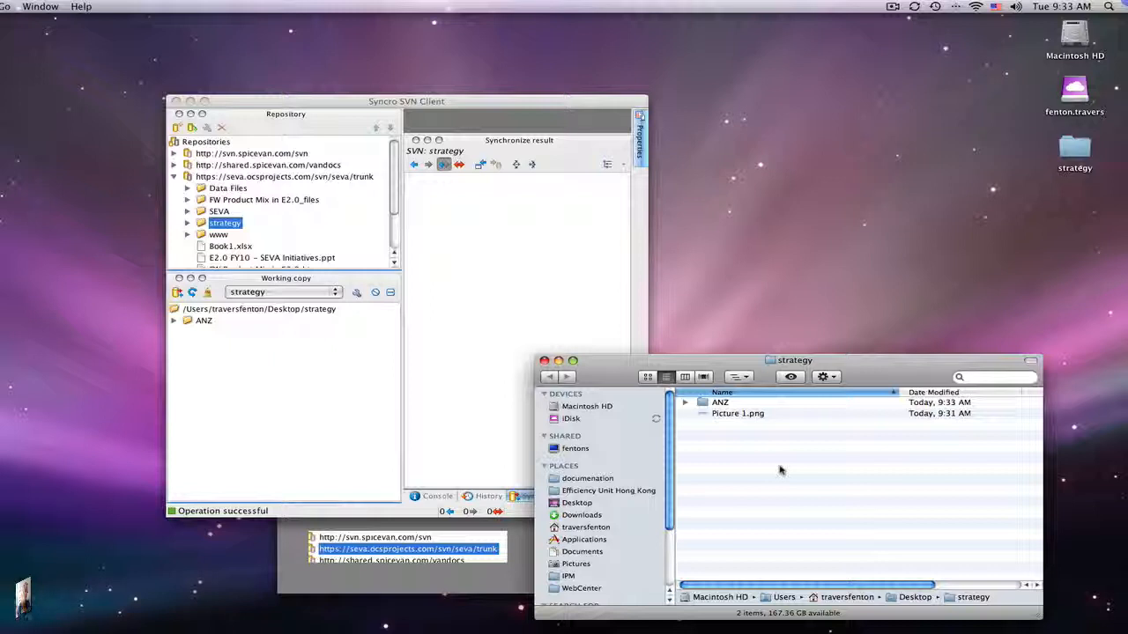
- Synchronize the Desktop strategy working copy and commit the unversioned Picture 1.png with all items selected
{"action": "left_click", "coordinate": [396, 430]}
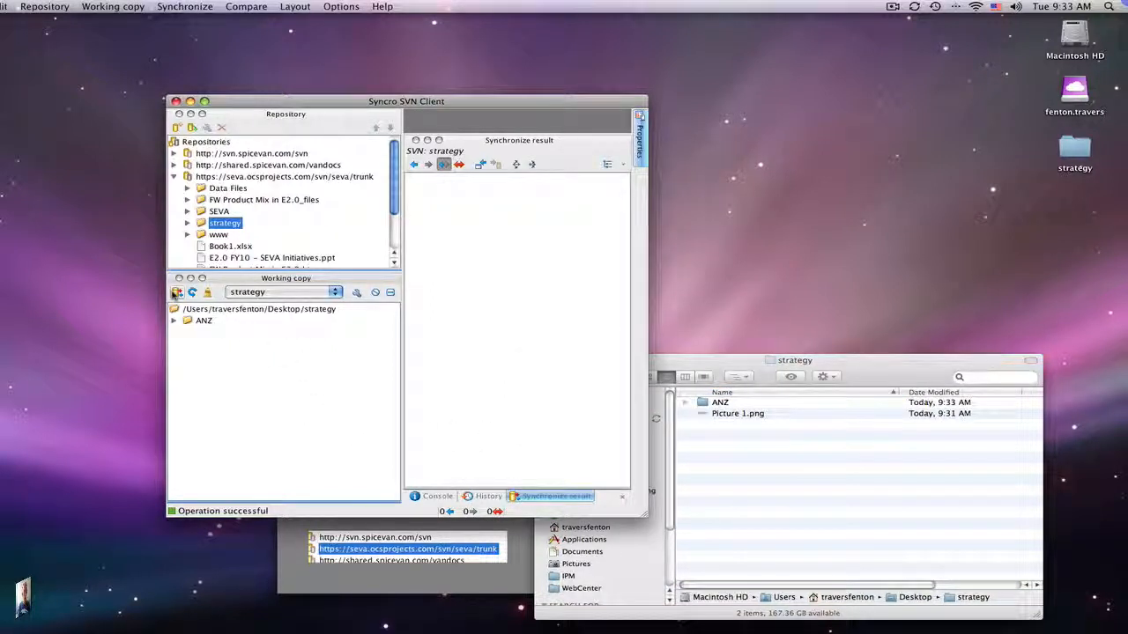
{"action": "left_click", "coordinate": [176, 293]}
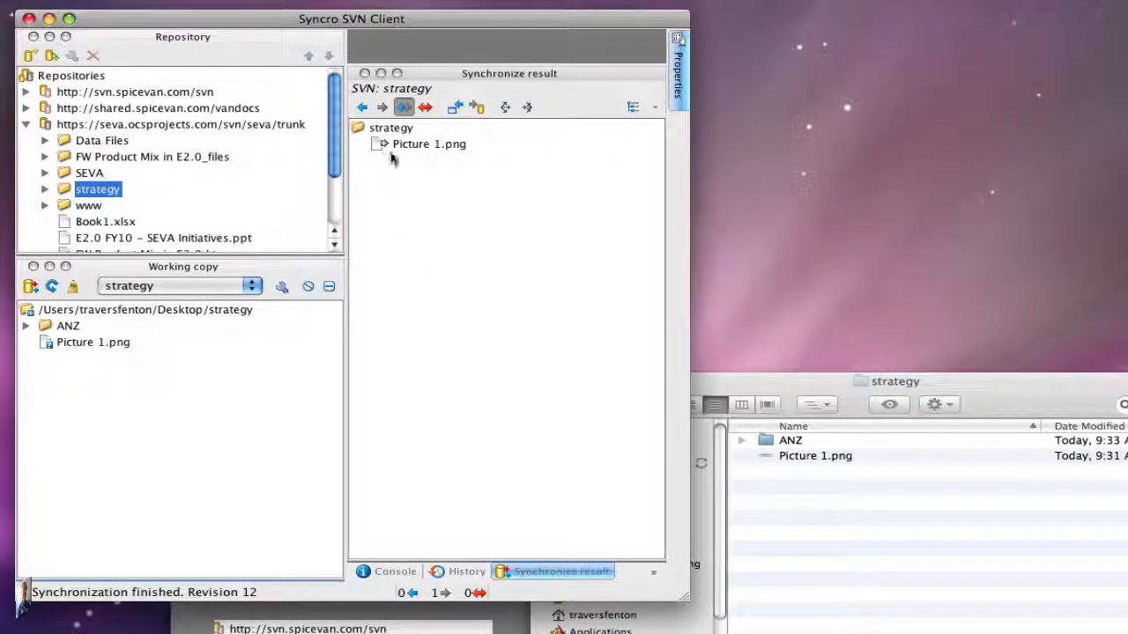
{"action": "mouse_move", "coordinate": [384, 148]}
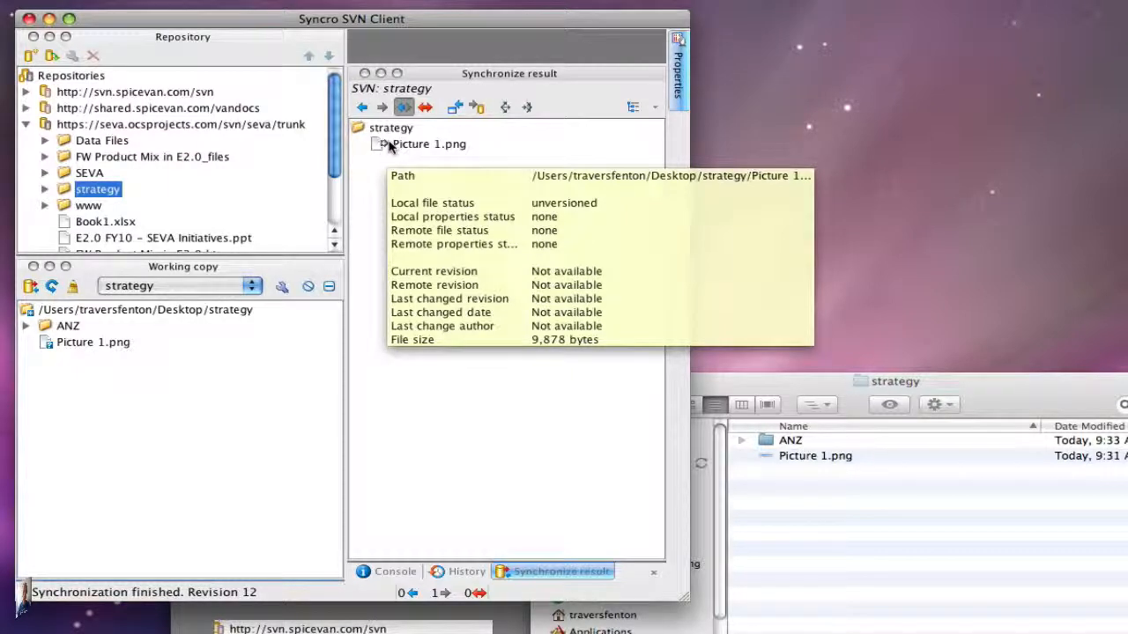
{"action": "left_click", "coordinate": [477, 107]}
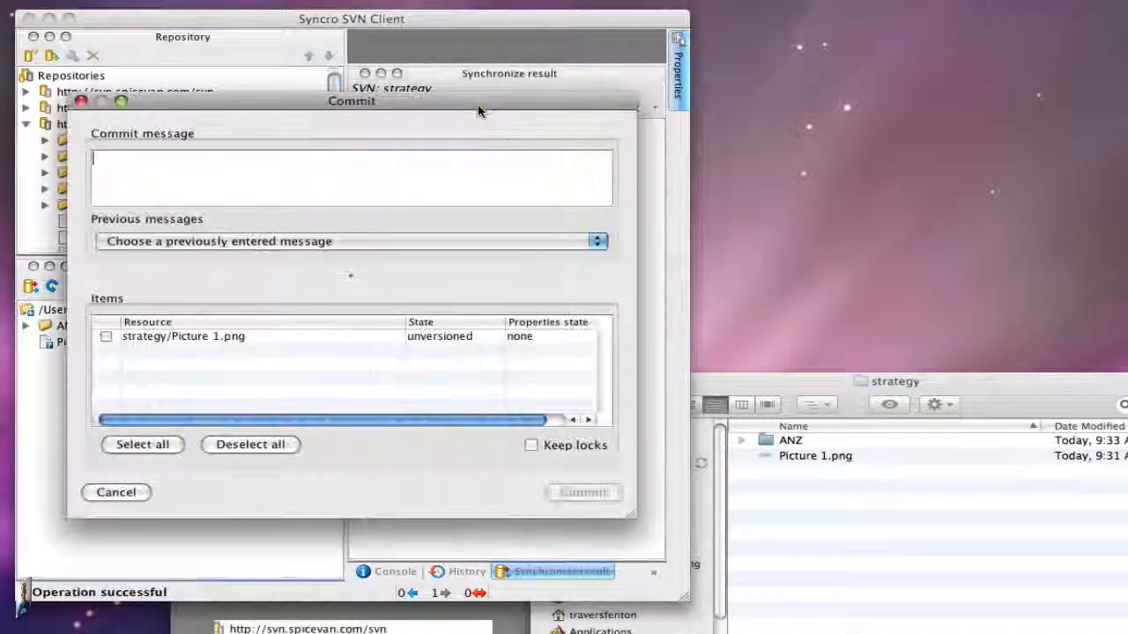
{"action": "left_click", "coordinate": [103, 338]}
{"action": "left_click", "coordinate": [137, 444]}
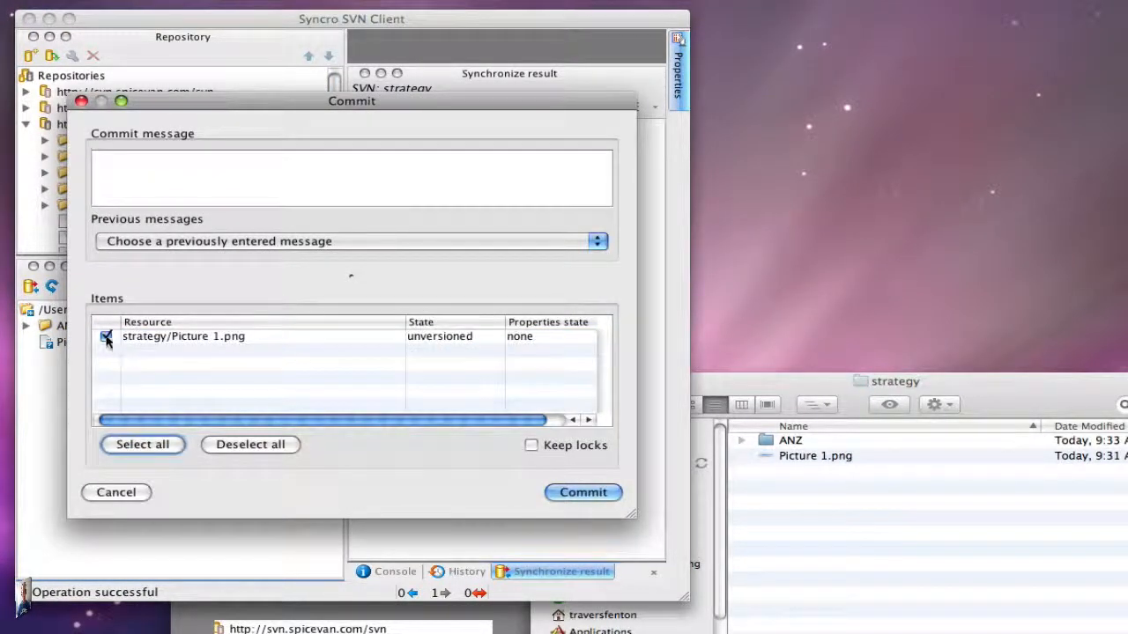
{"action": "left_click", "coordinate": [244, 446]}
{"action": "left_click", "coordinate": [153, 446]}
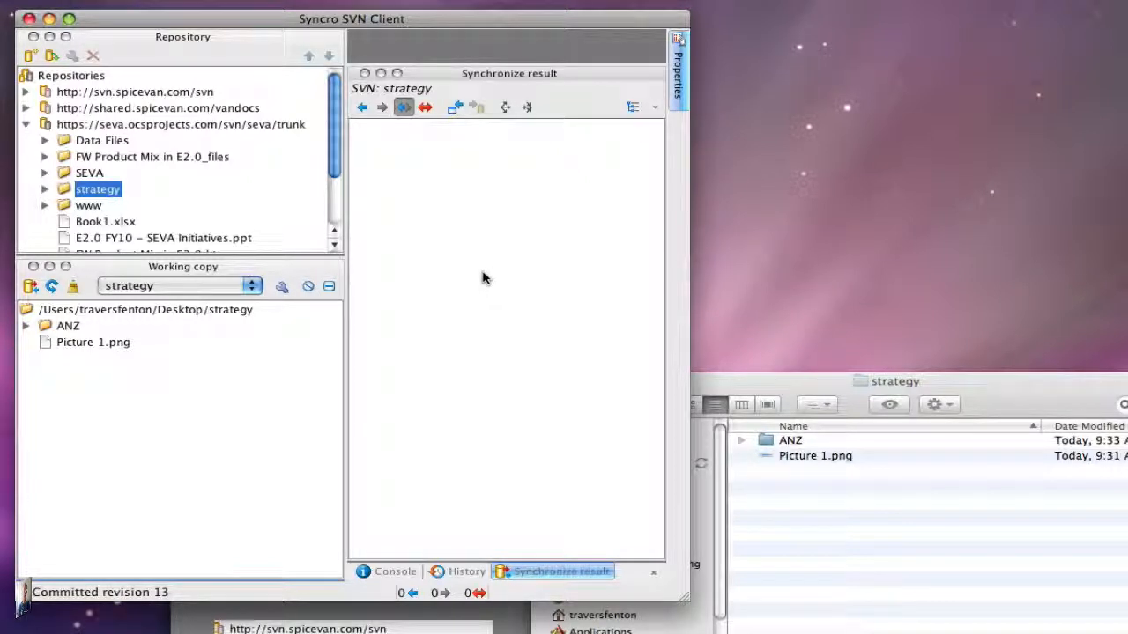
- Resynchronize the working copy and move Picture 1.png from the Desktop strategy folder to the Trash
{"action": "left_click", "coordinate": [29, 287]}
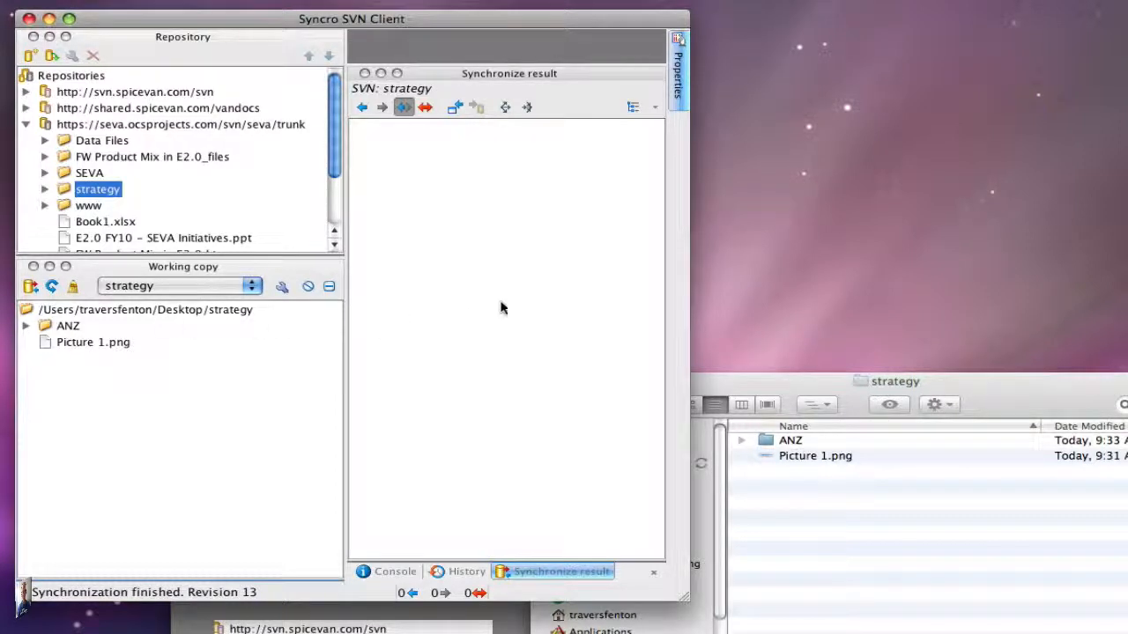
{"action": "left_click", "coordinate": [873, 499]}
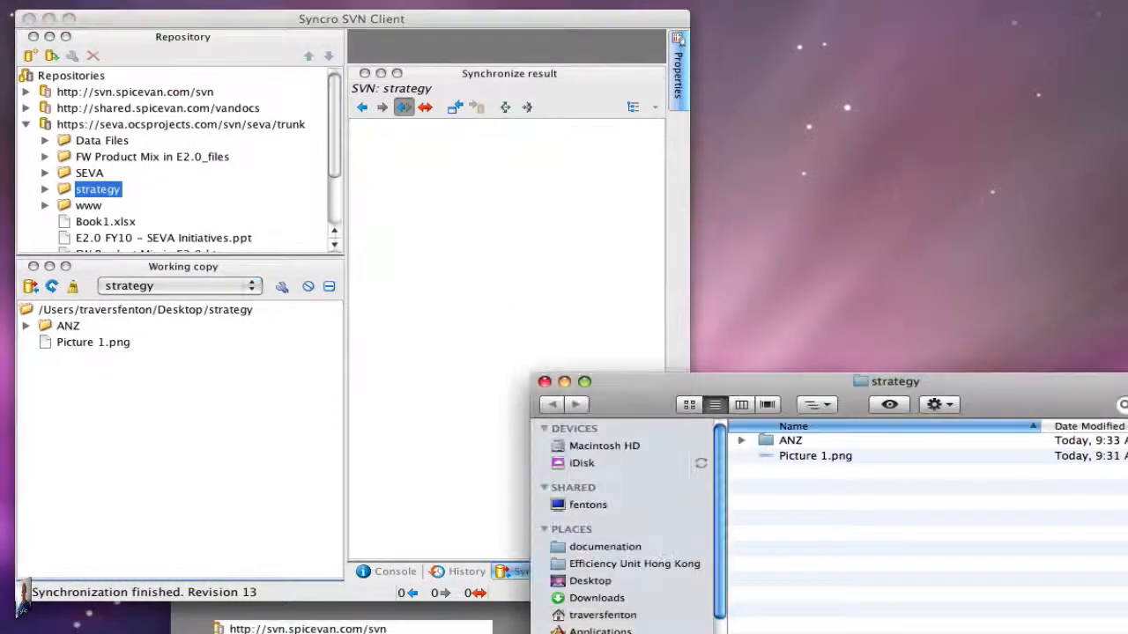
{"action": "right_click", "coordinate": [839, 465]}
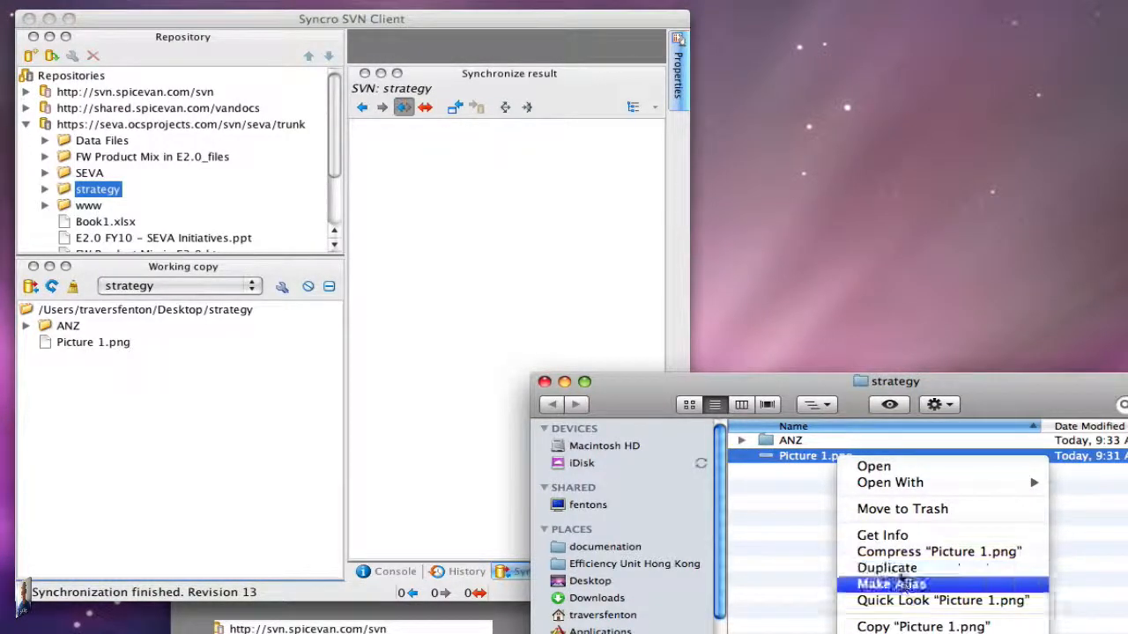
{"action": "left_click", "coordinate": [892, 511]}
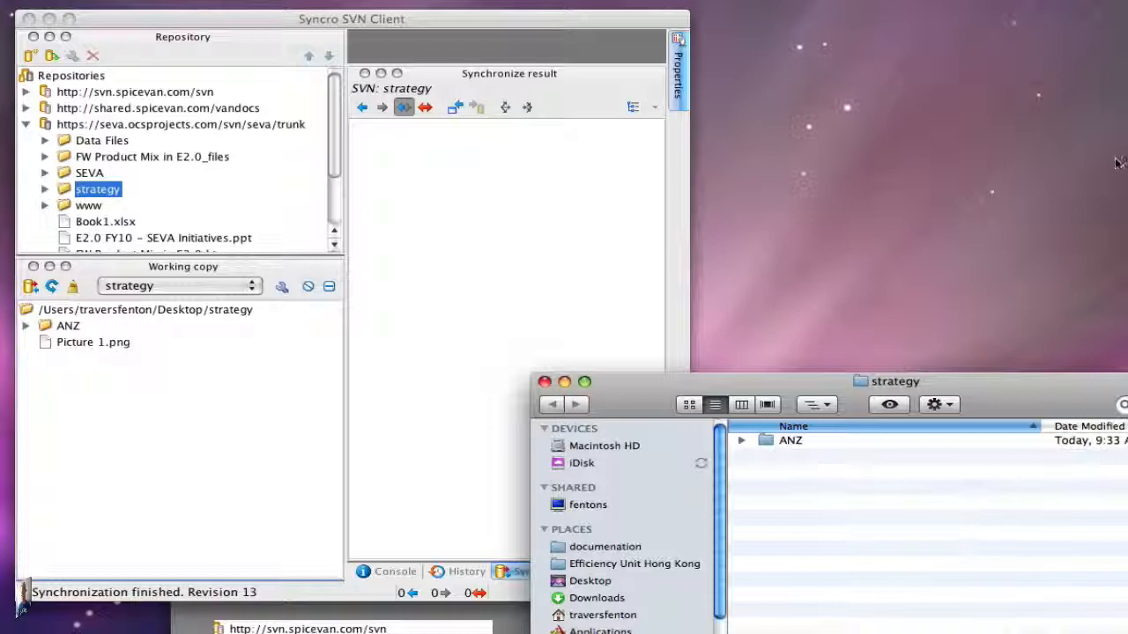
- Synchronize the working copy and commit the deletion of strategy/Picture 1.png
{"action": "left_click", "coordinate": [30, 286]}
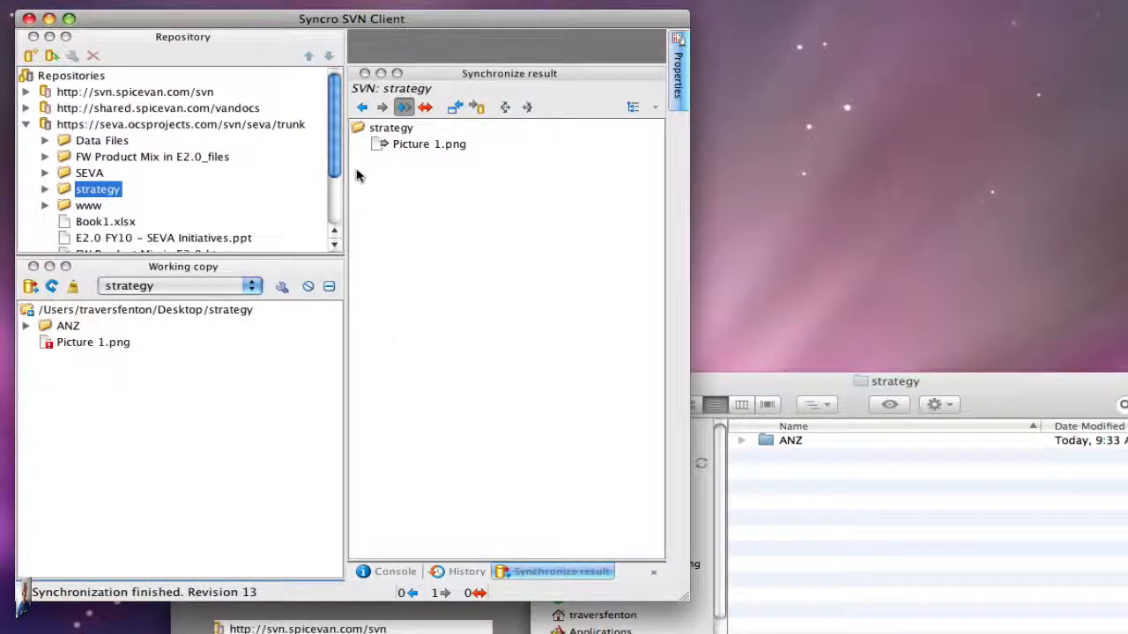
{"action": "mouse_move", "coordinate": [384, 147]}
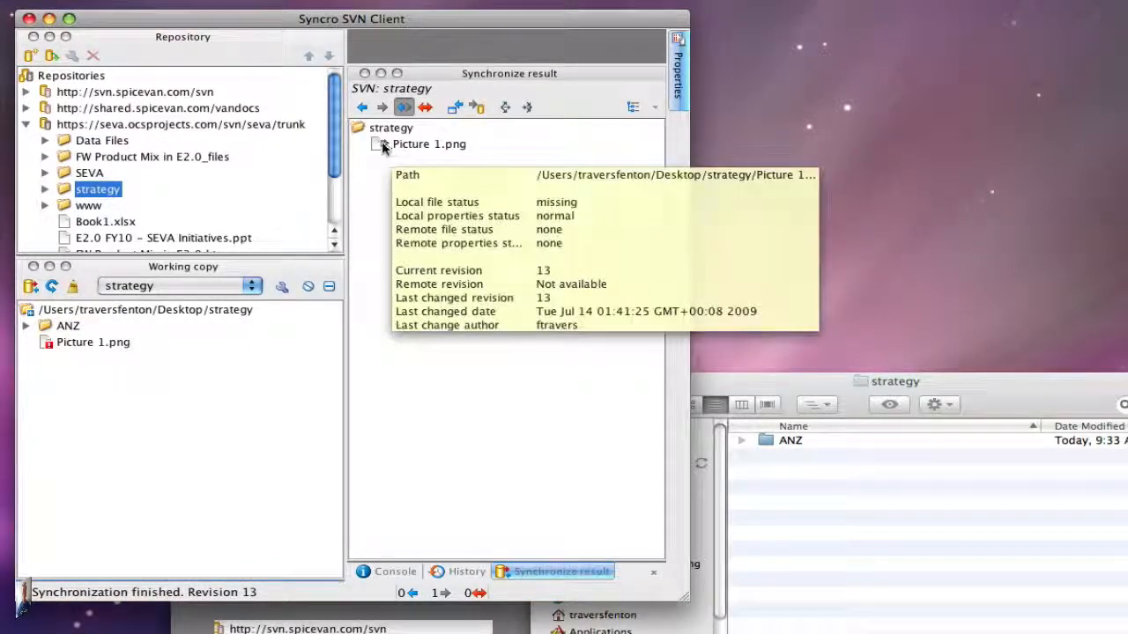
{"action": "left_click", "coordinate": [476, 108]}
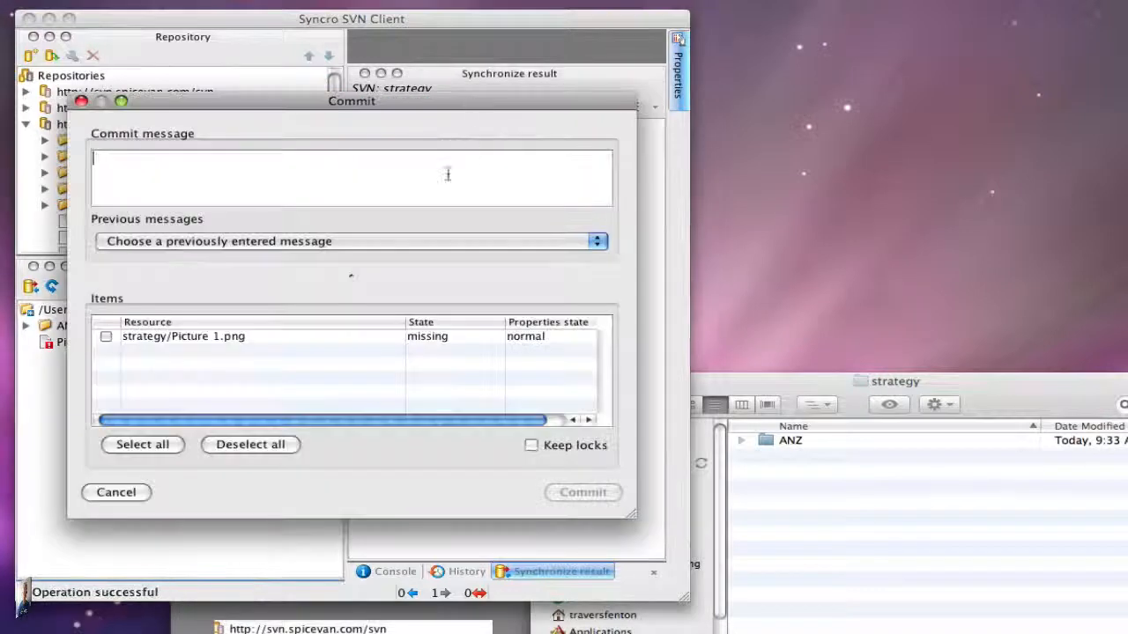
{"action": "left_click", "coordinate": [144, 446]}
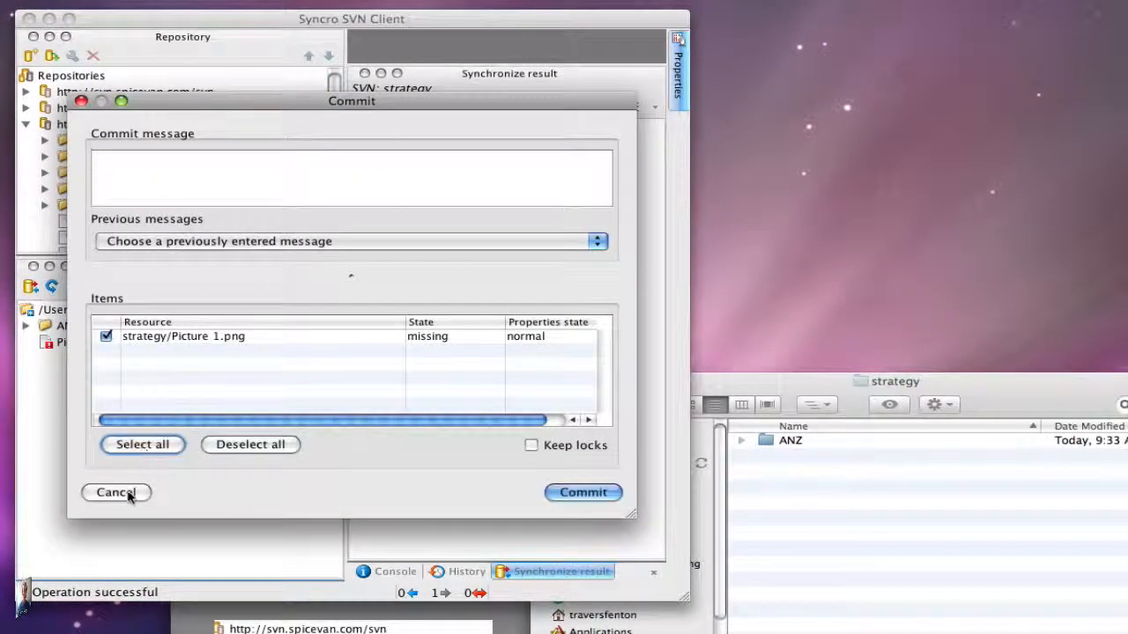
{"action": "left_click", "coordinate": [582, 492]}
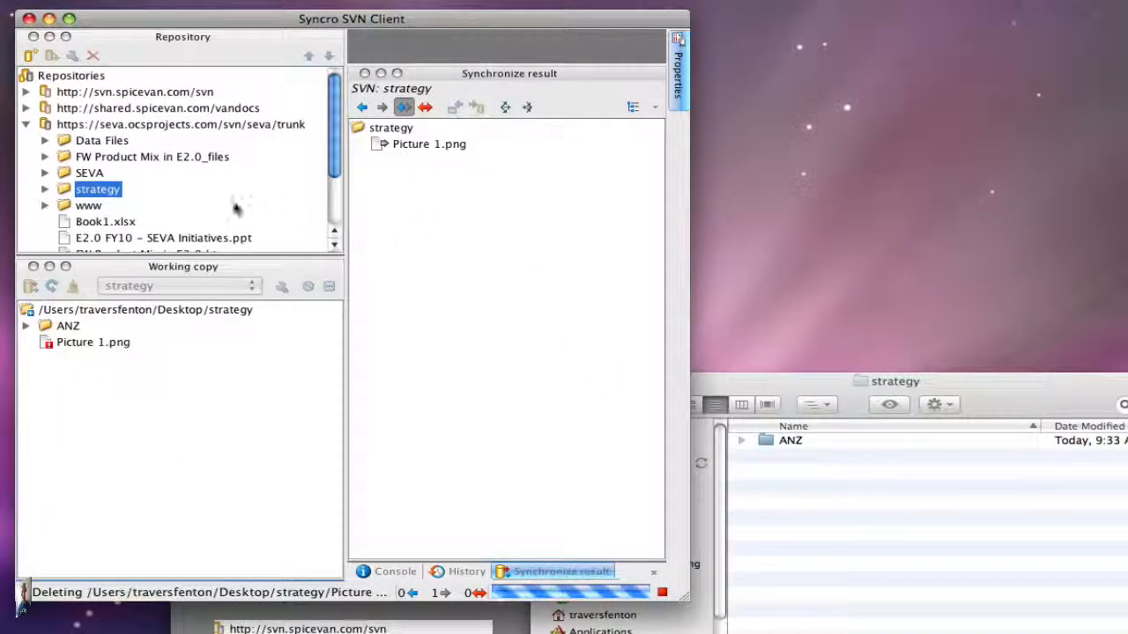
- Open the Desktop strategy folder's ANZ folder and move SampleCaseStudy.pdf to the Trash
{"action": "left_click", "coordinate": [45, 189]}
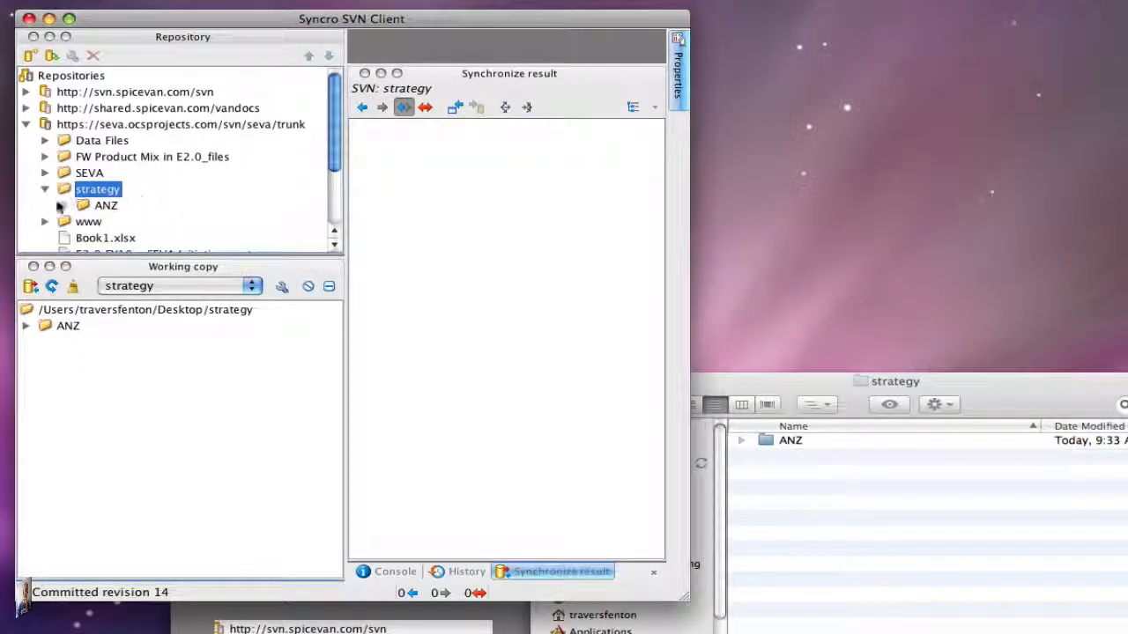
{"action": "left_click", "coordinate": [63, 207]}
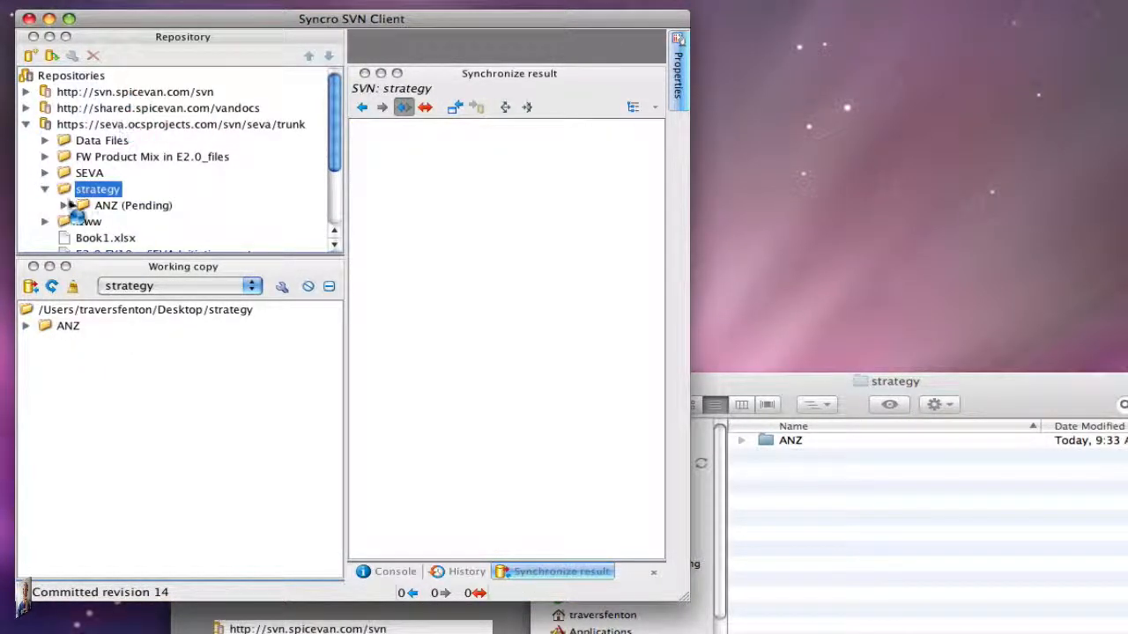
{"action": "left_click_drag", "start_coordinate": [181, 259], "coordinate": [208, 371]}
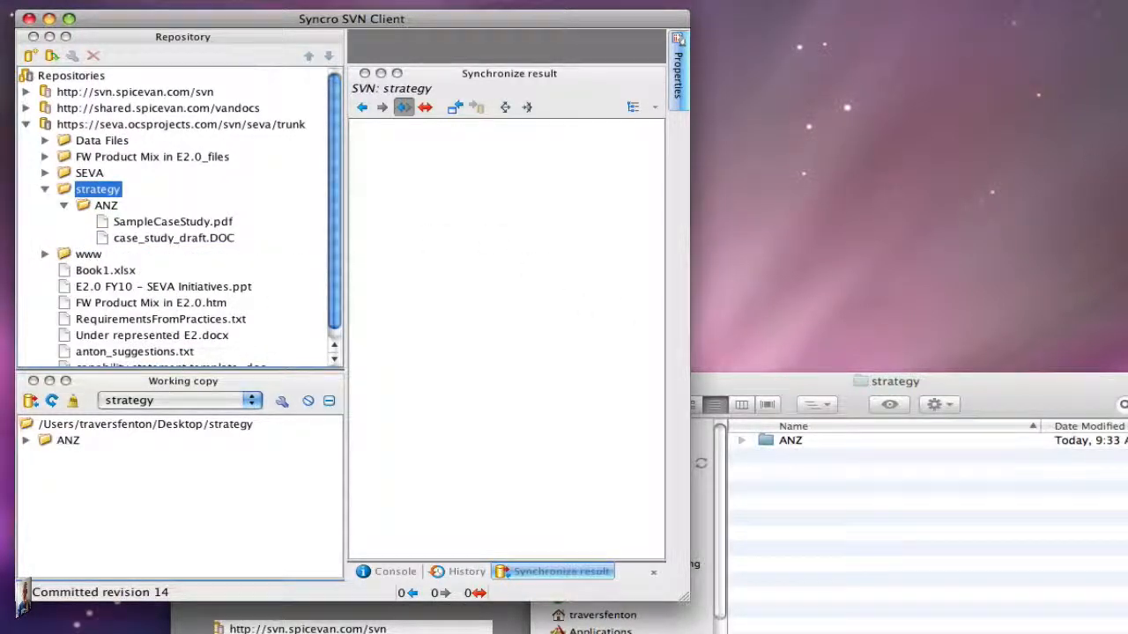
{"action": "left_click", "coordinate": [978, 467]}
{"action": "double_click", "coordinate": [780, 443]}
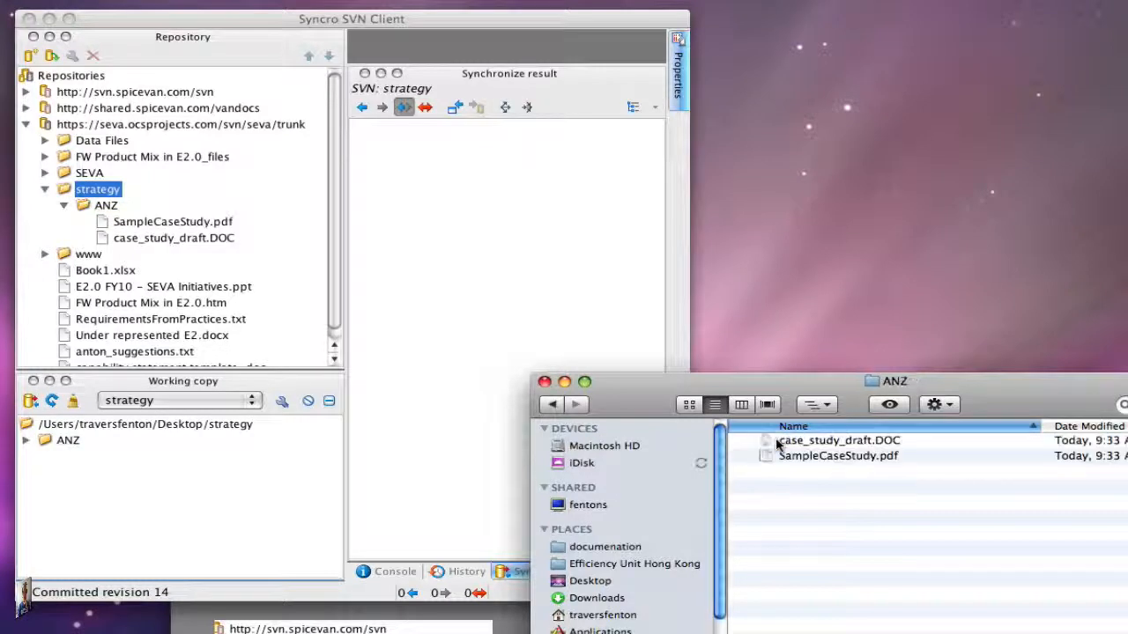
{"action": "left_click", "coordinate": [831, 456]}
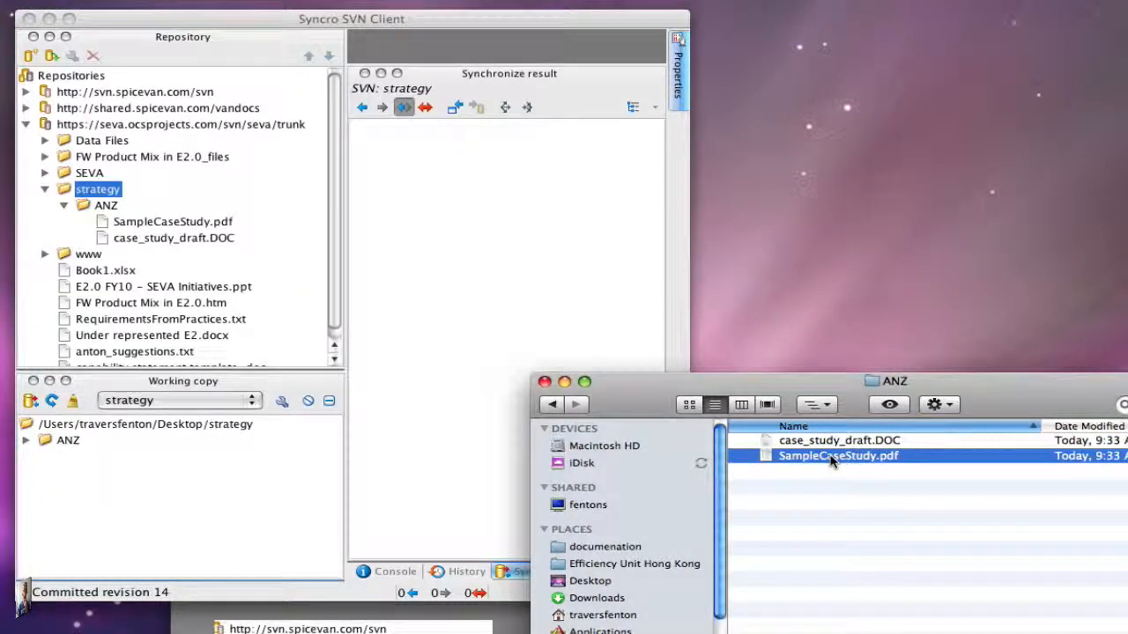
{"action": "right_click", "coordinate": [831, 458]}
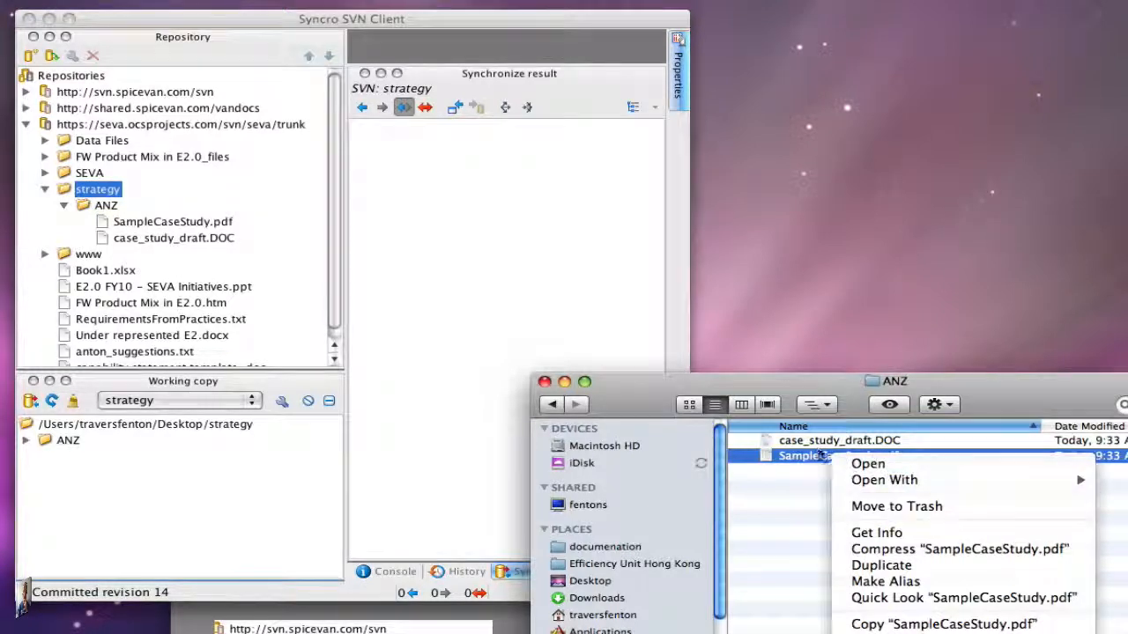
{"action": "left_click", "coordinate": [900, 511]}
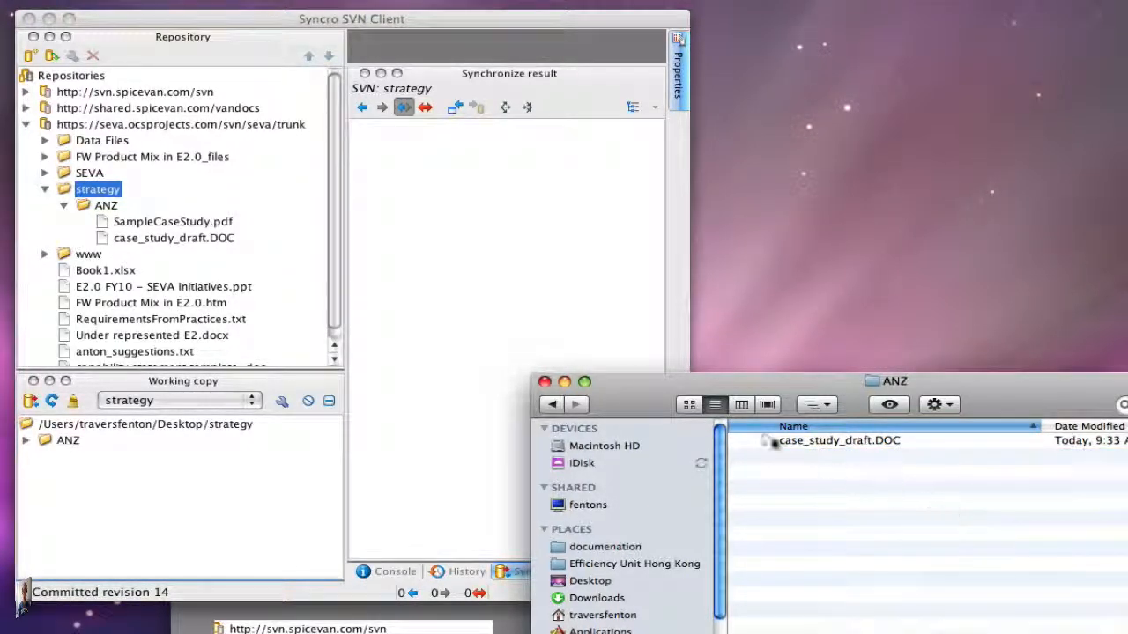
- Refresh the working copy and commit the deletion of strategy/ANZ/SampleCaseStudy.pdf with all items selected
{"action": "left_click", "coordinate": [26, 440]}
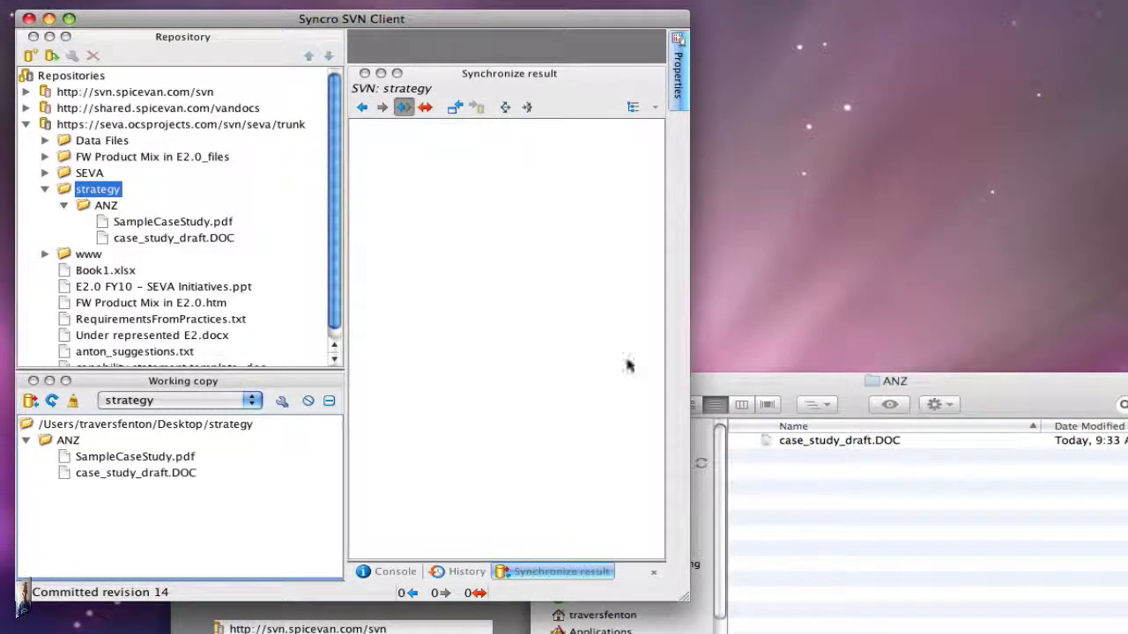
{"action": "left_click", "coordinate": [30, 401]}
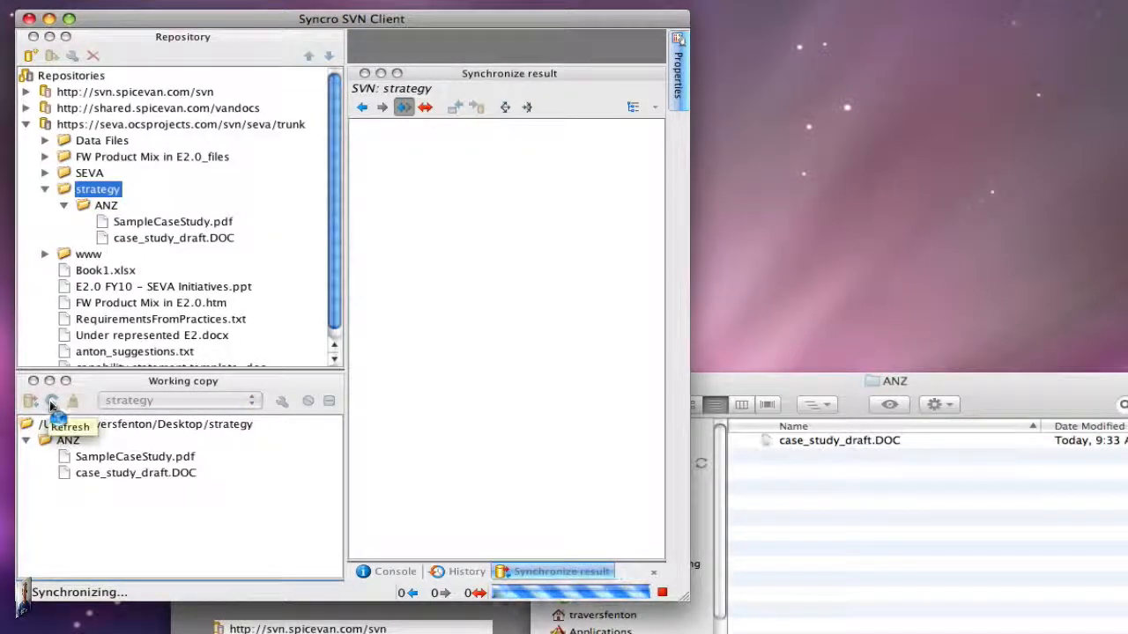
{"action": "mouse_move", "coordinate": [72, 462]}
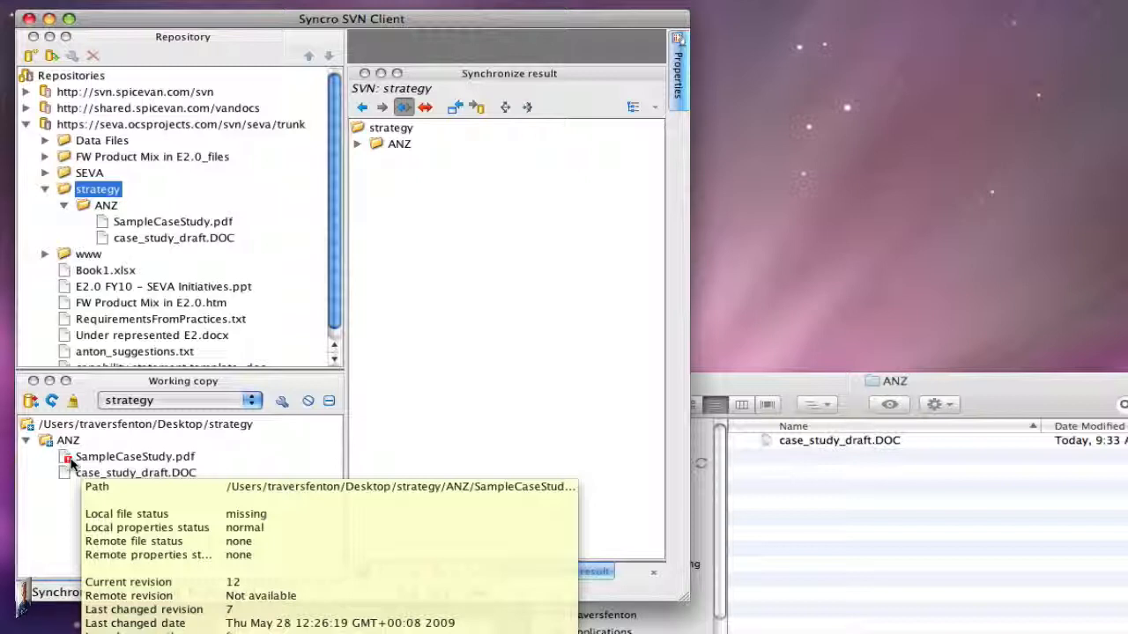
{"action": "left_click", "coordinate": [358, 144]}
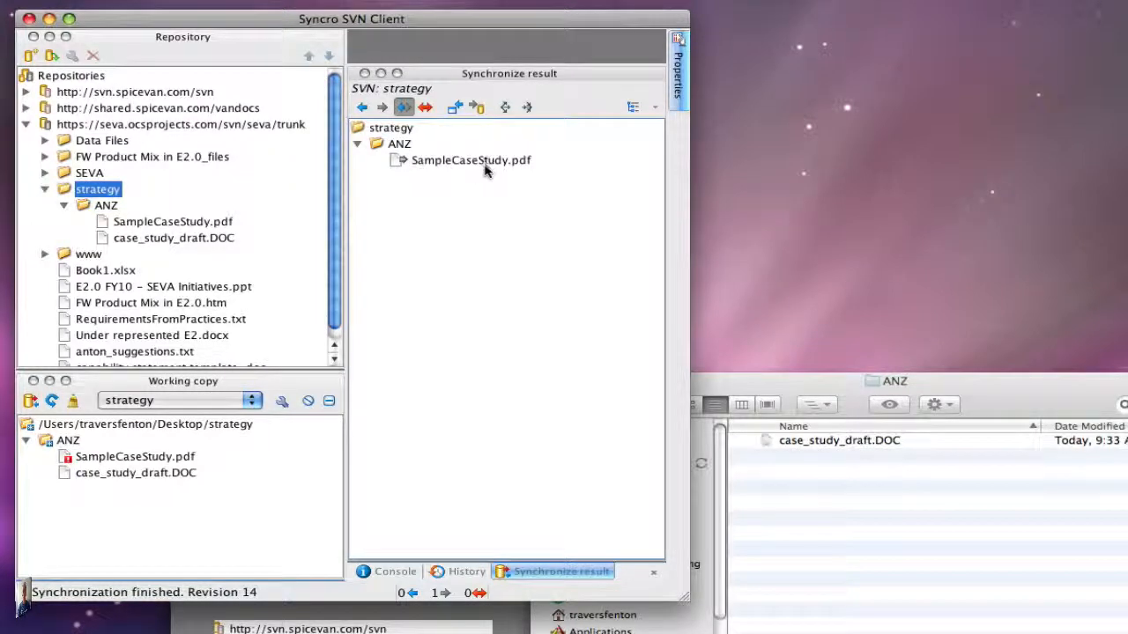
{"action": "left_click", "coordinate": [53, 402]}
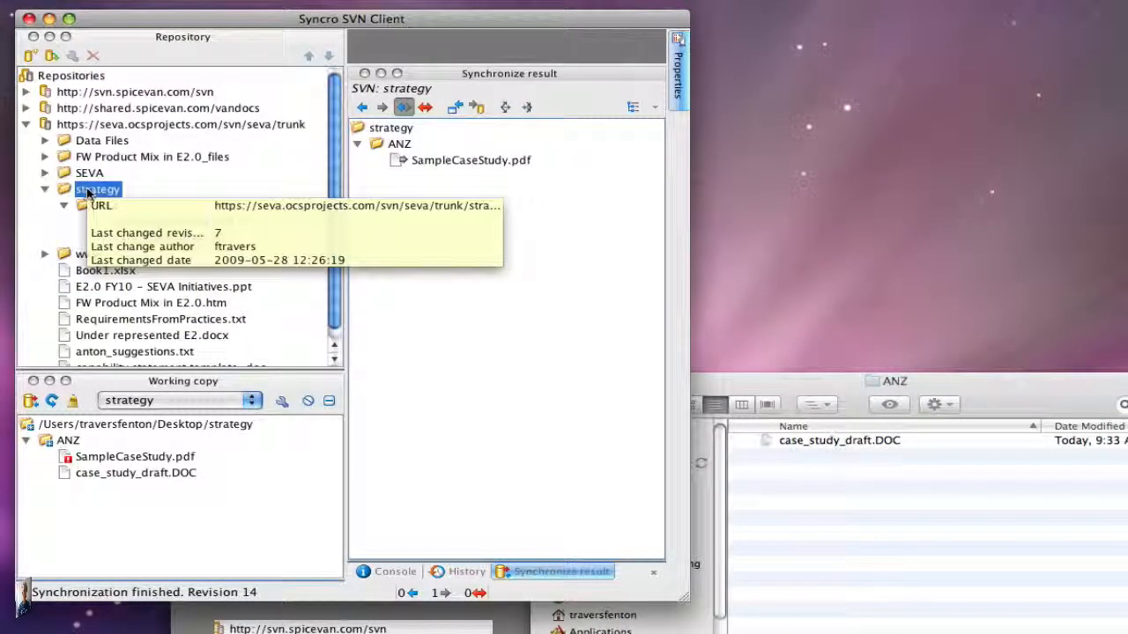
{"action": "right_click", "coordinate": [88, 190]}
{"action": "left_click", "coordinate": [145, 200]}
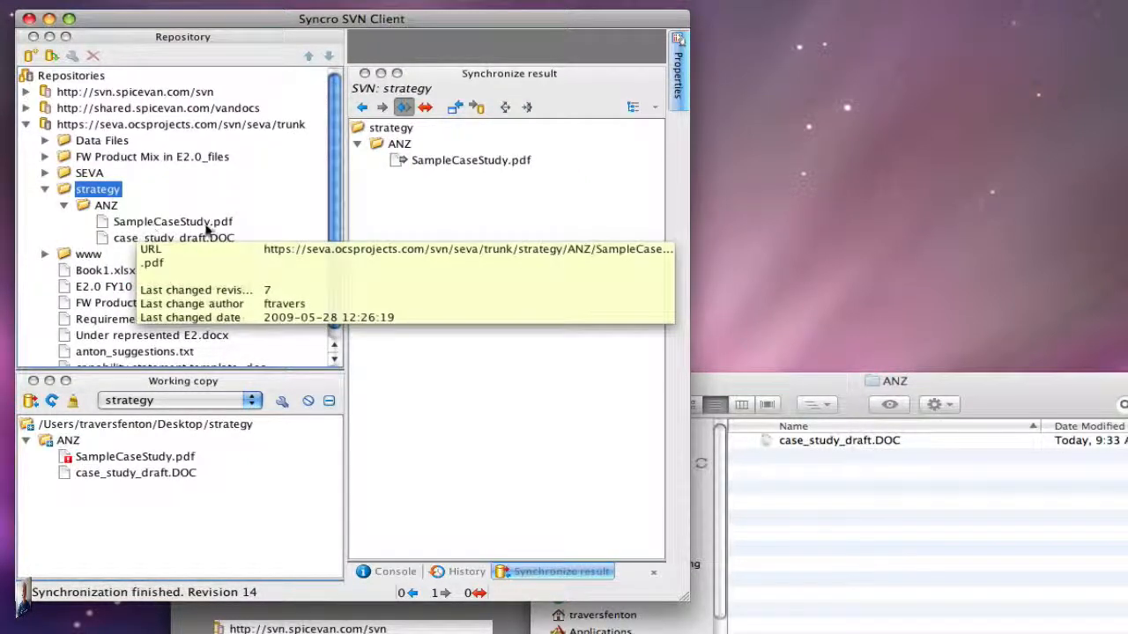
{"action": "left_click", "coordinate": [477, 108]}
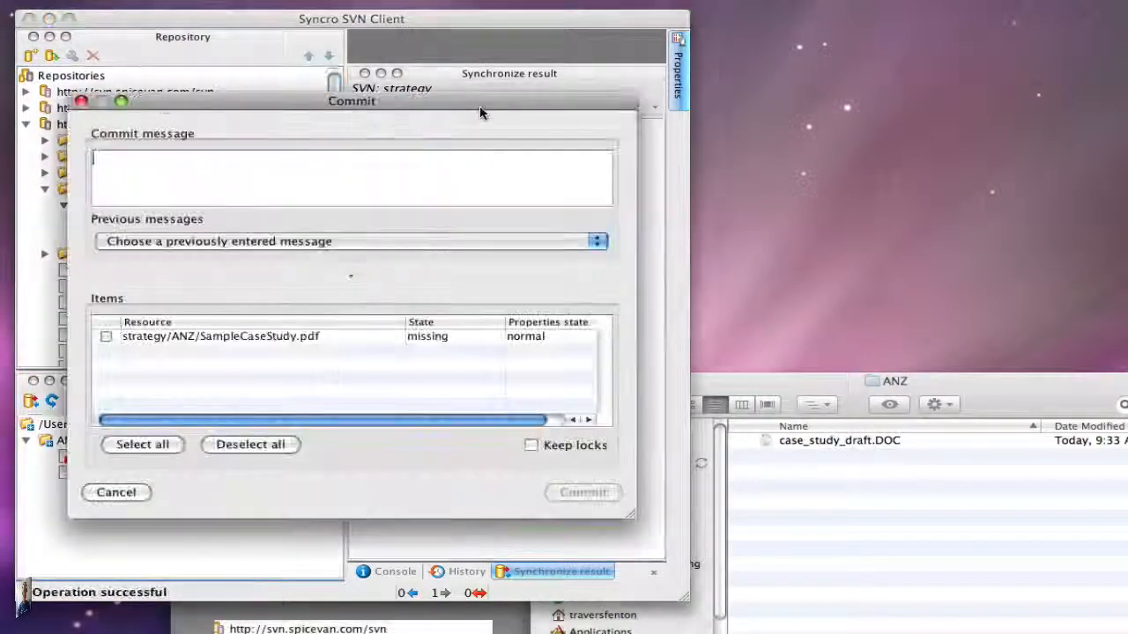
{"action": "left_click", "coordinate": [141, 445]}
{"action": "left_click", "coordinate": [582, 492]}
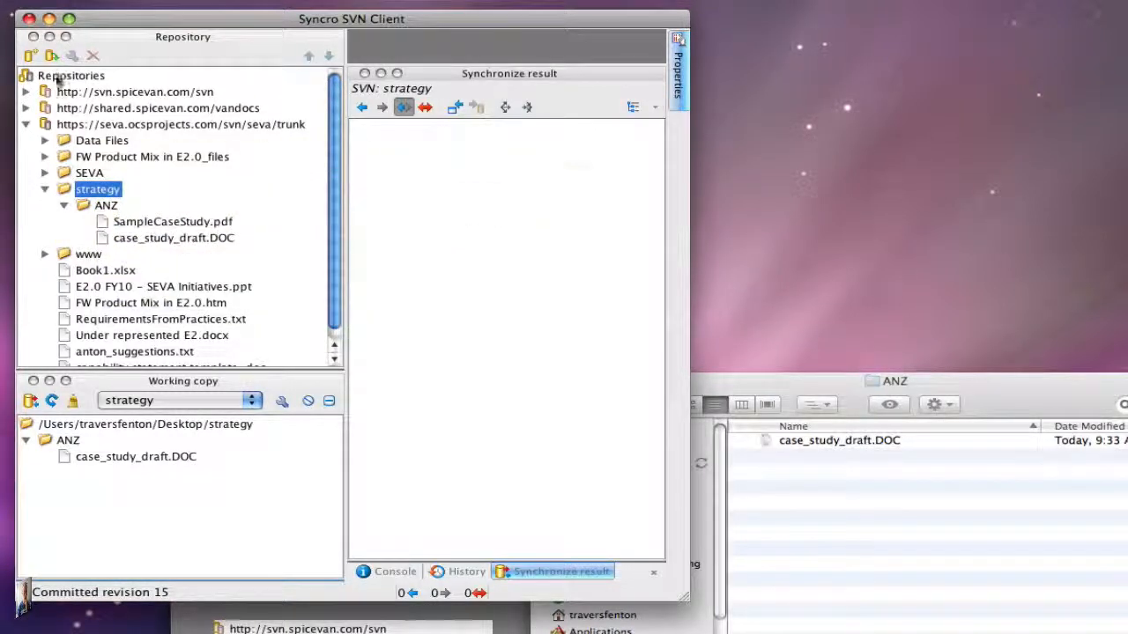
- Refresh the strategy folder in the repository tree and expand it to show its current contents
{"action": "right_click", "coordinate": [96, 191]}
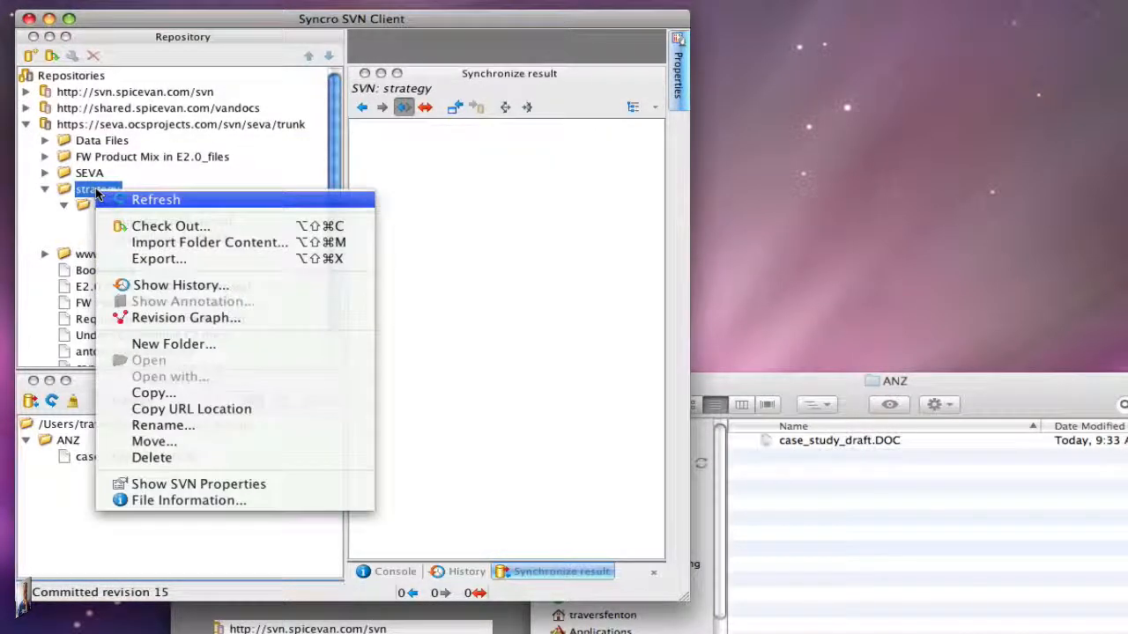
{"action": "left_click", "coordinate": [115, 201]}
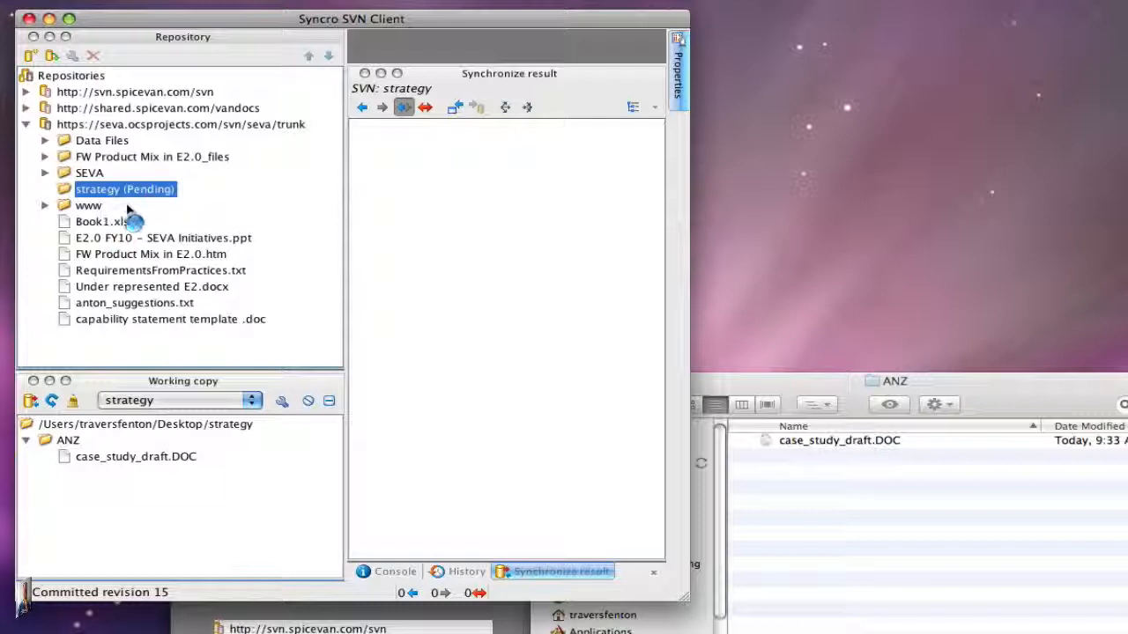
{"action": "left_click", "coordinate": [64, 206]}
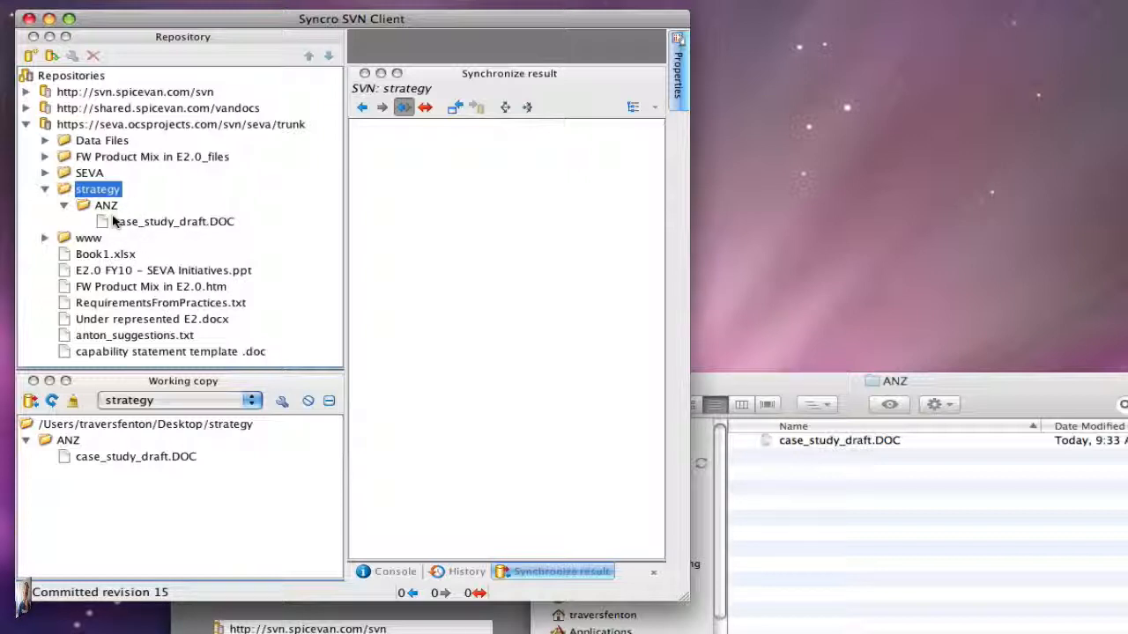
- Open the revision history of the repository's strategy/ANZ folder and enlarge the client window
{"action": "mouse_move", "coordinate": [114, 222]}
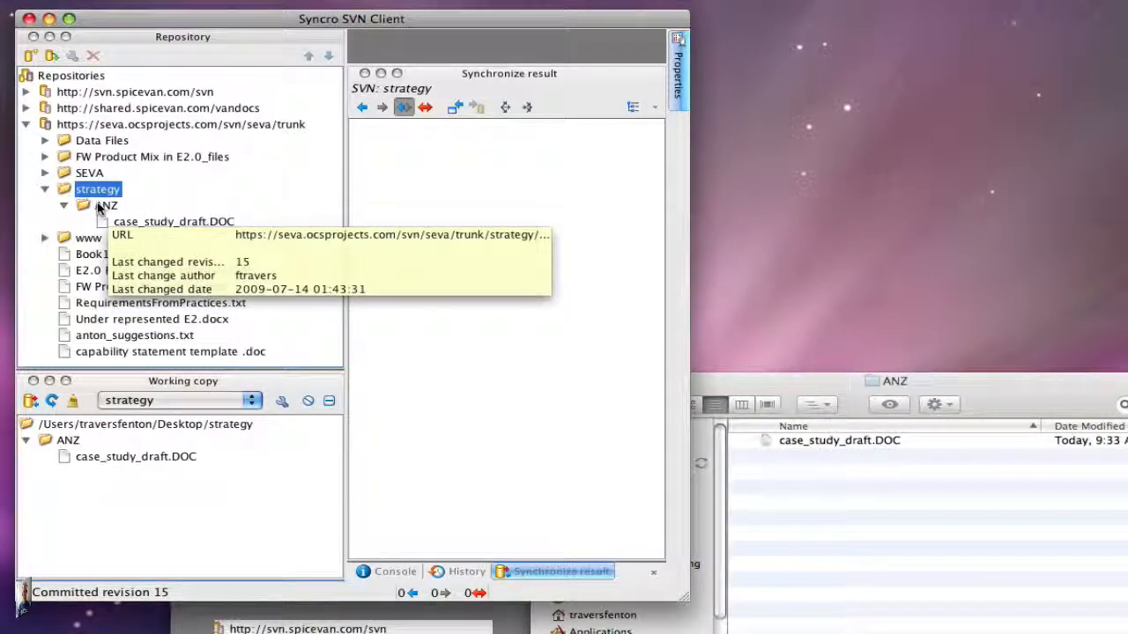
{"action": "right_click", "coordinate": [99, 207]}
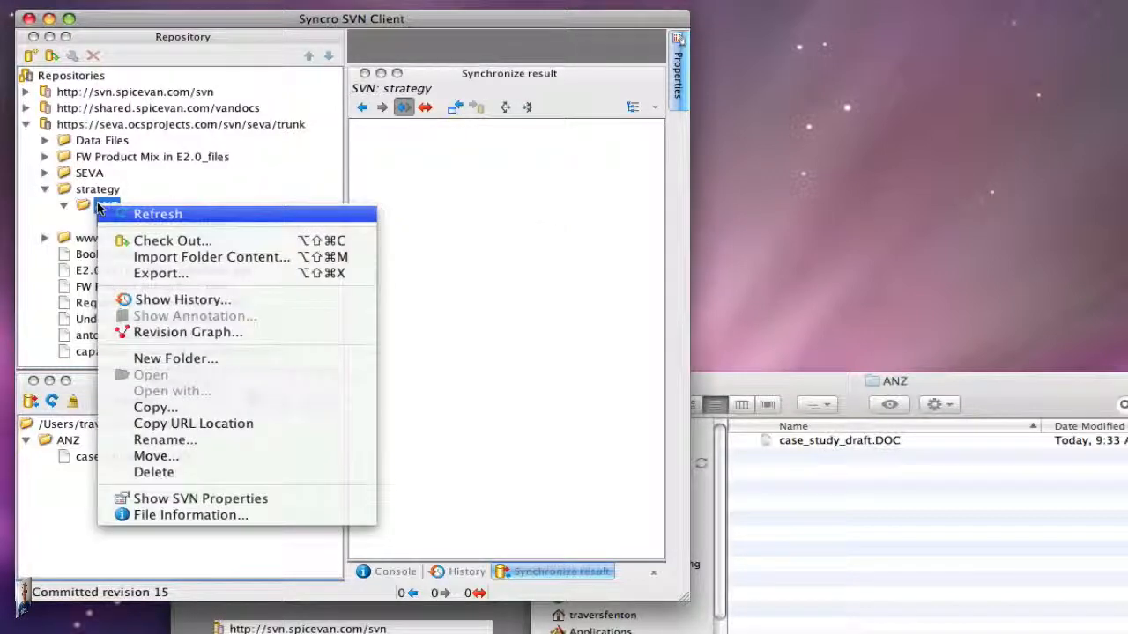
{"action": "left_click", "coordinate": [181, 300]}
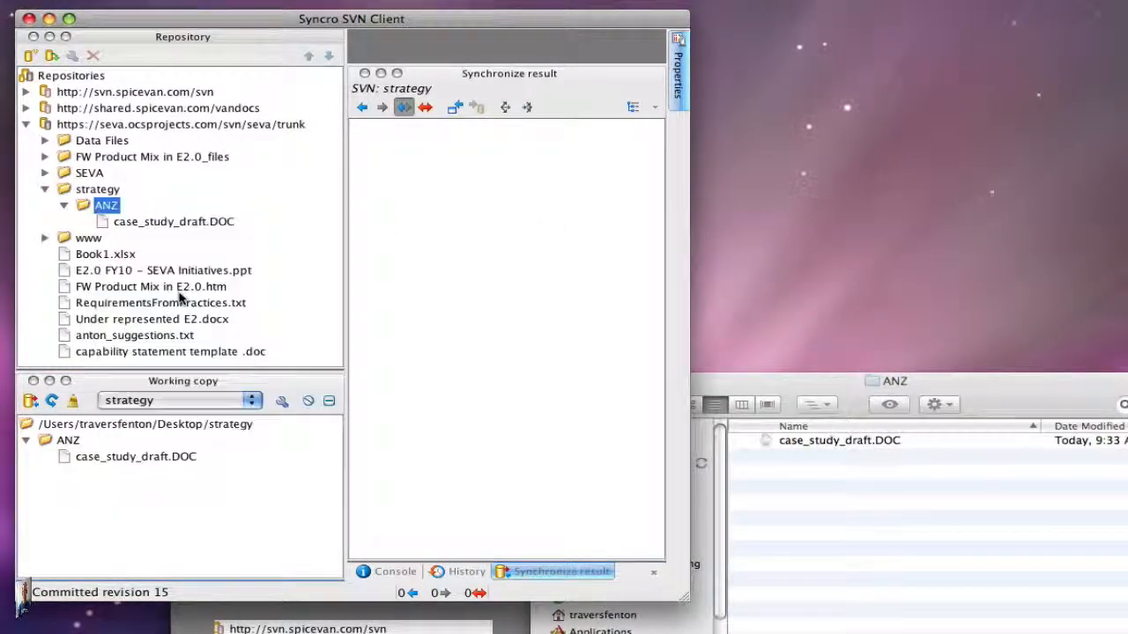
{"action": "left_click", "coordinate": [497, 441]}
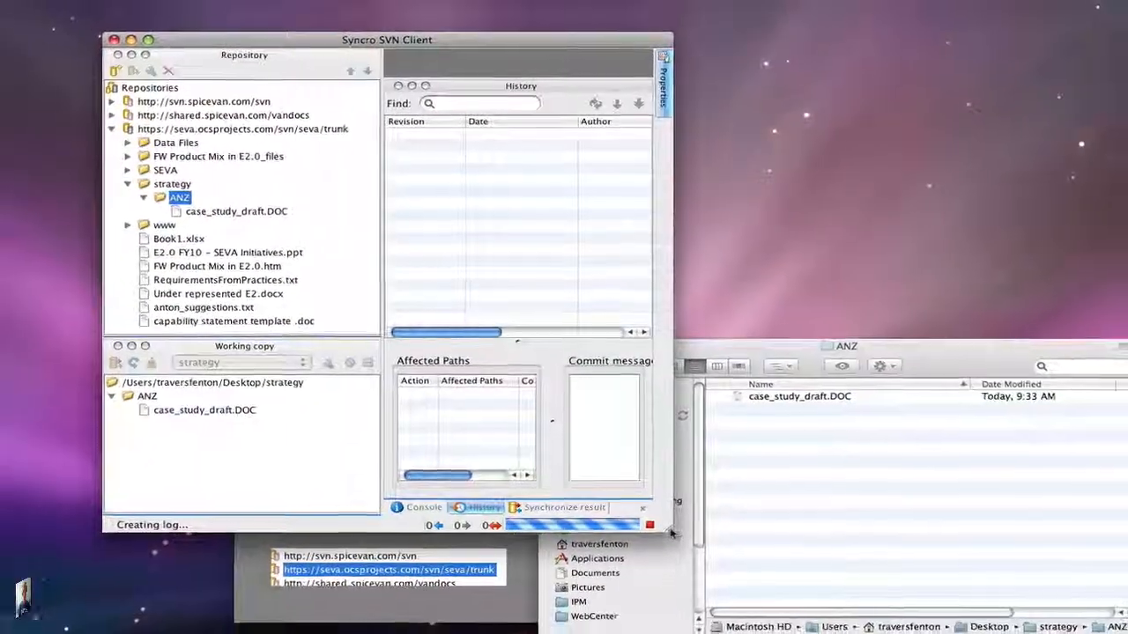
{"action": "left_click_drag", "start_coordinate": [679, 548], "coordinate": [959, 606]}
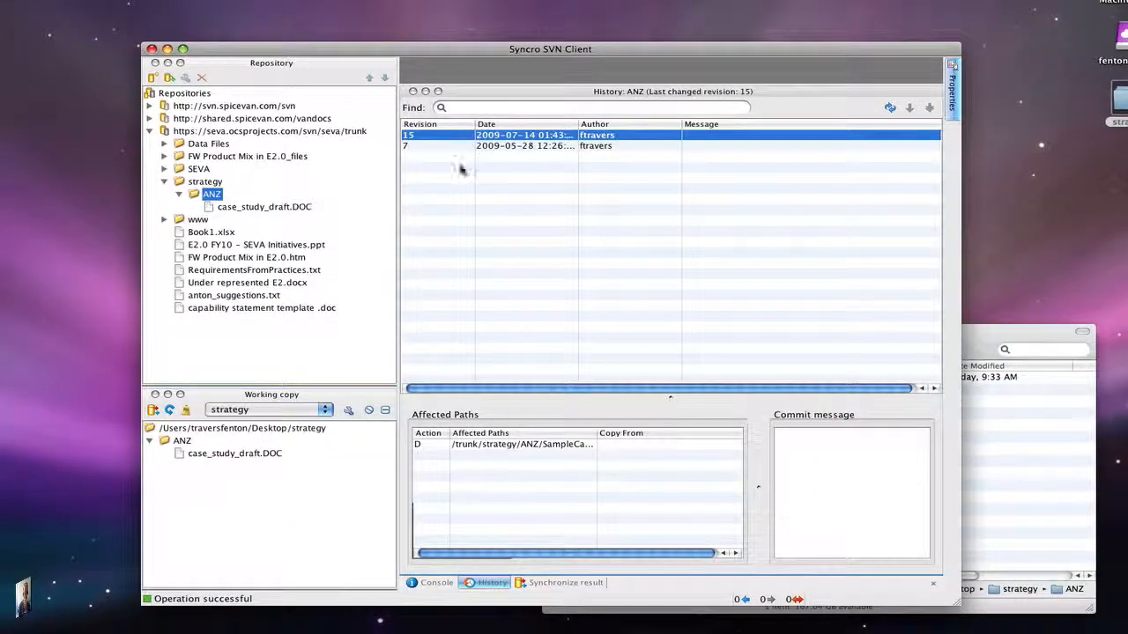
- Select revision 7 in the ANZ history and widen the affected paths column to review its changed files
{"action": "left_click", "coordinate": [443, 147]}
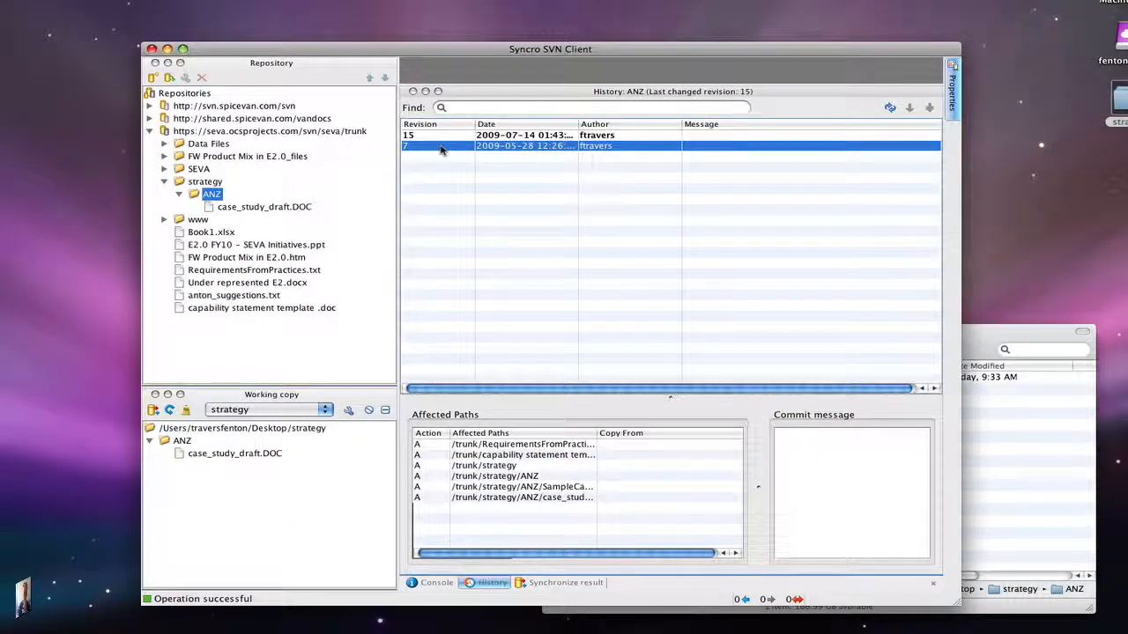
{"action": "left_click_drag", "start_coordinate": [598, 433], "coordinate": [672, 433]}
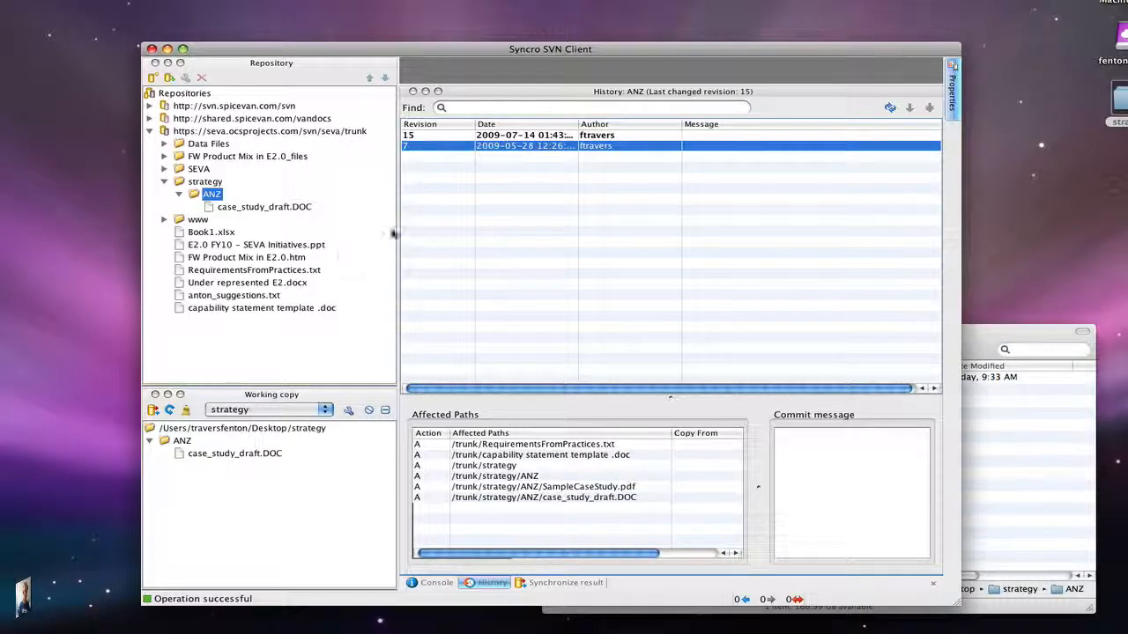
{"action": "left_click_drag", "start_coordinate": [354, 50], "coordinate": [257, 10]}
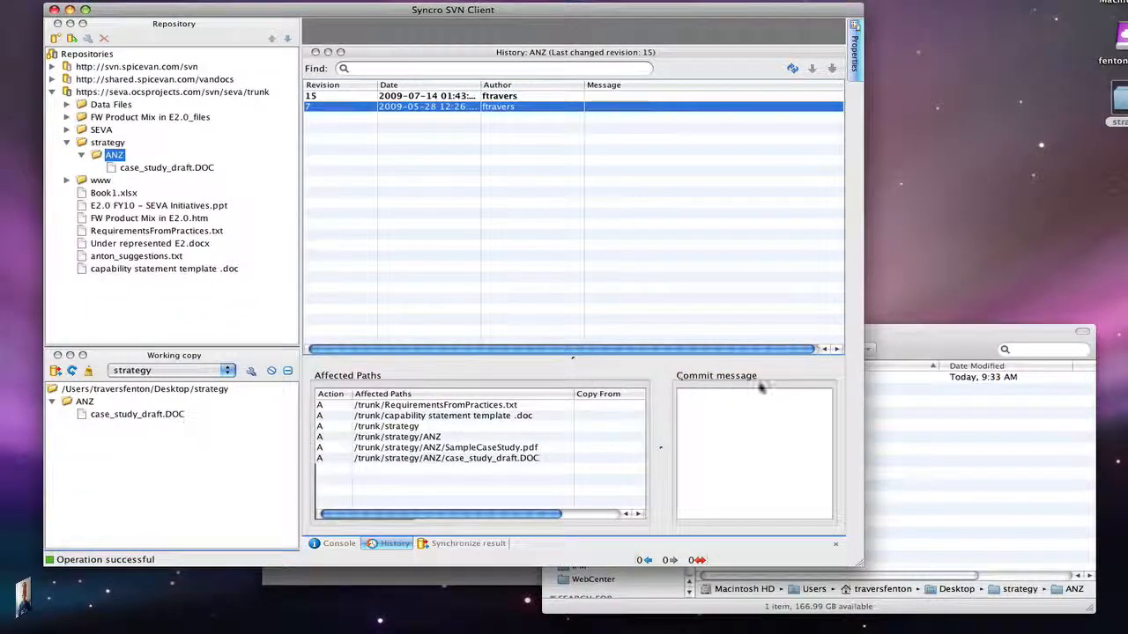